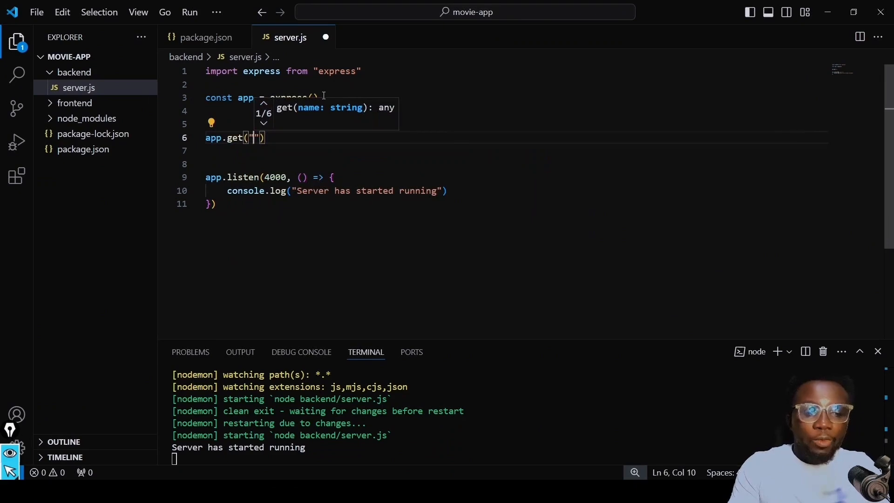
Set the path of the app.get route in server.js to "/signup", followed by a comma for the handler argument.
type("/")
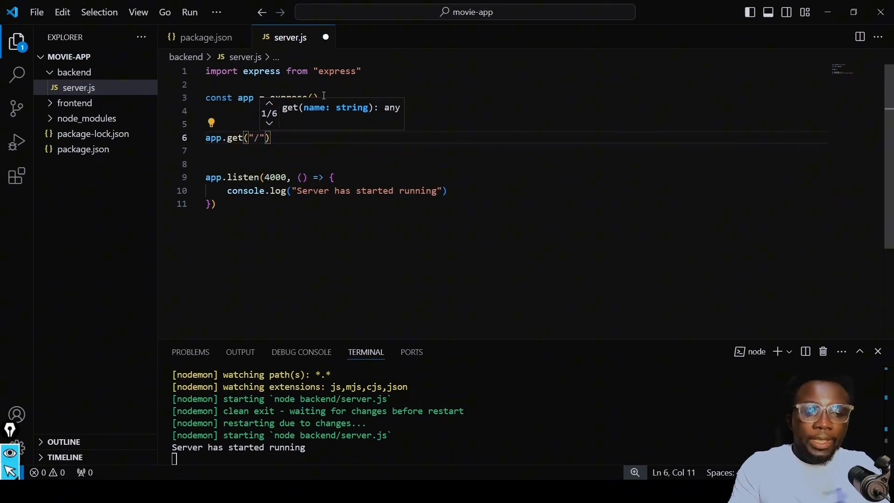
type("signu")
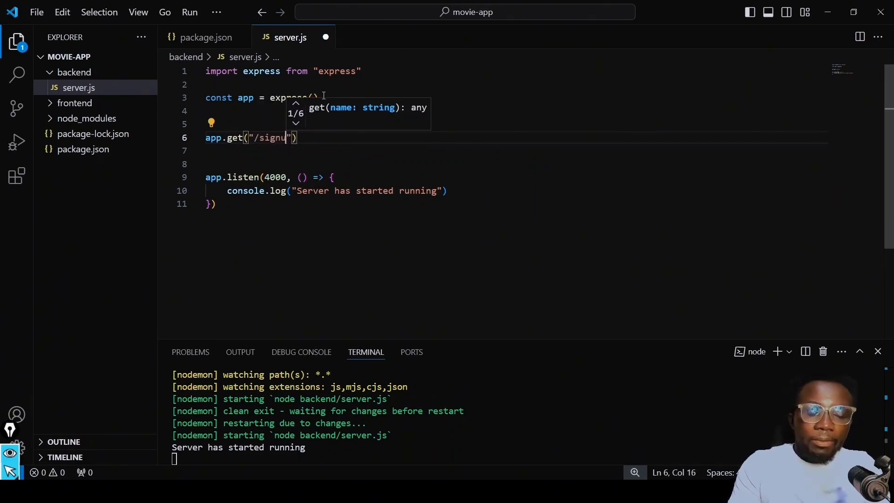
type("p")
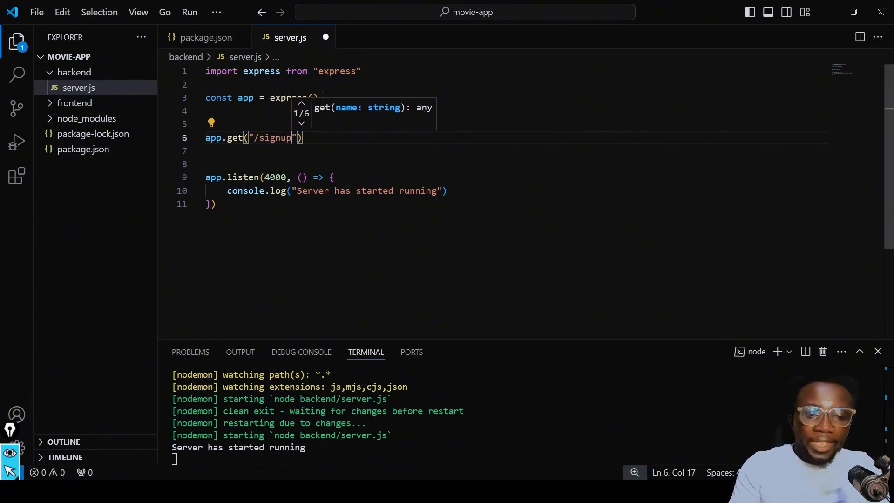
key("Right")
type(", ")
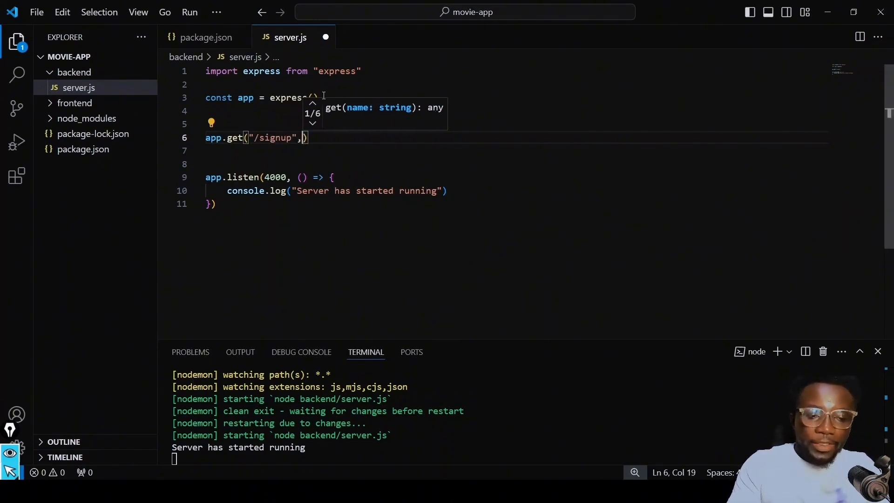
Add an arrow function handler with parameters req and res and an empty multi-line body to the "/signup" route.
type("(")
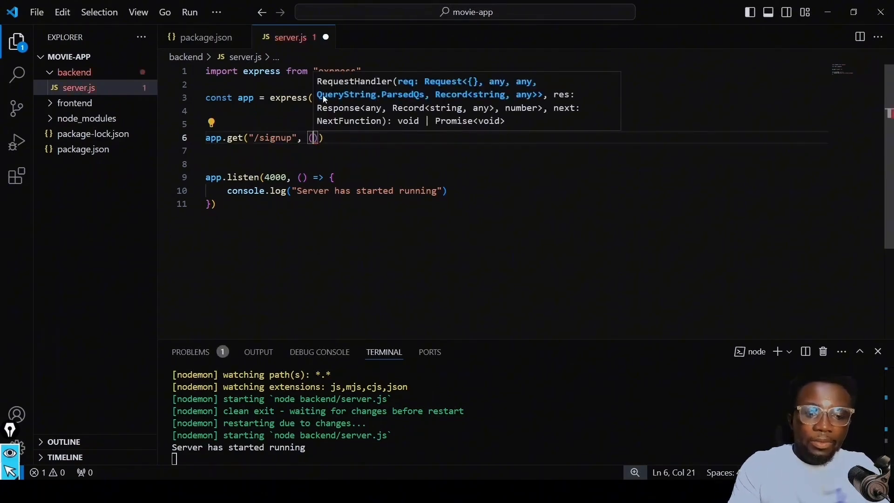
type("req,")
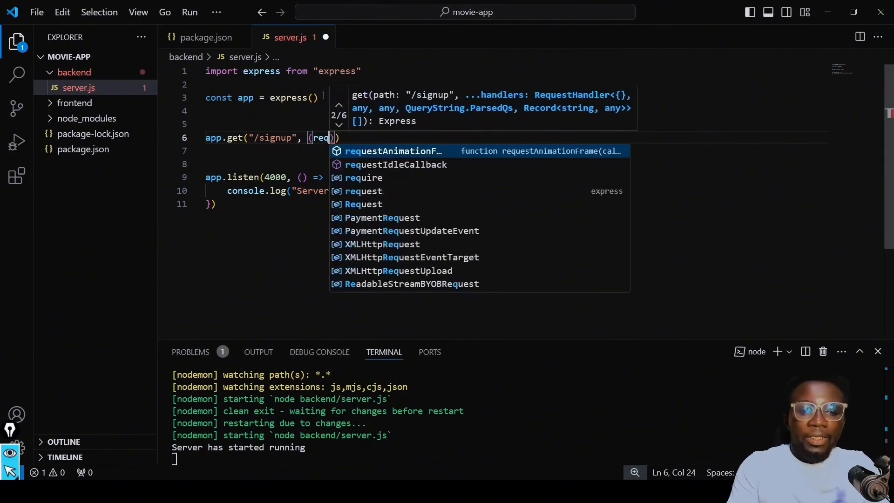
type(" res")
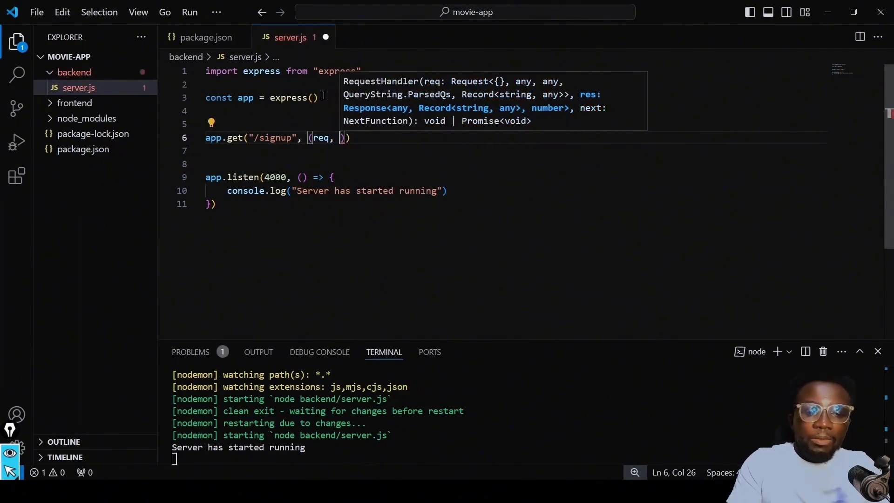
key("Escape")
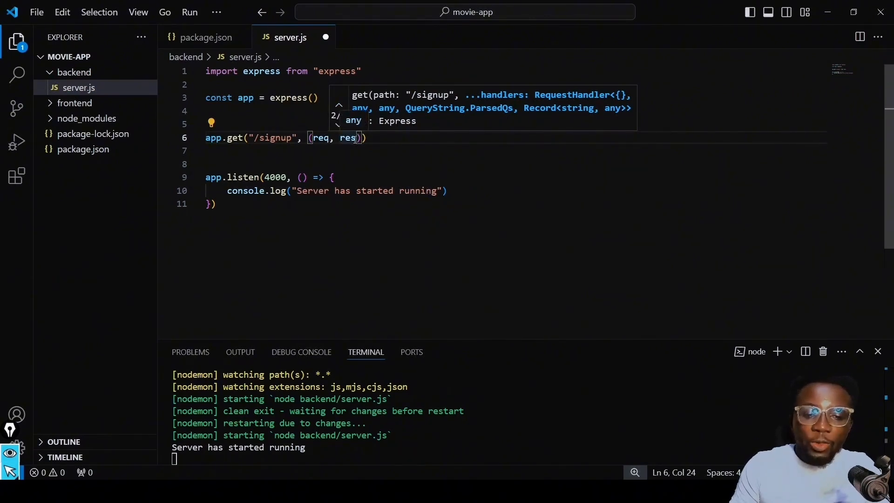
left_click(363, 138)
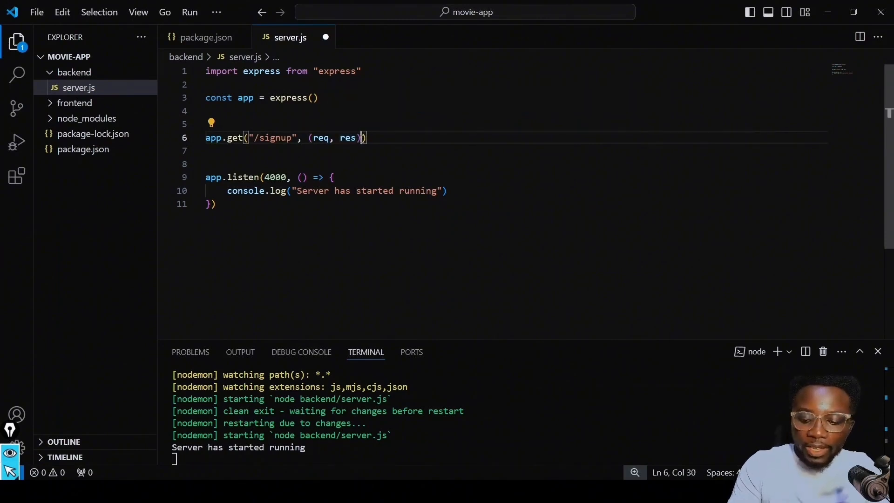
type("=> {")
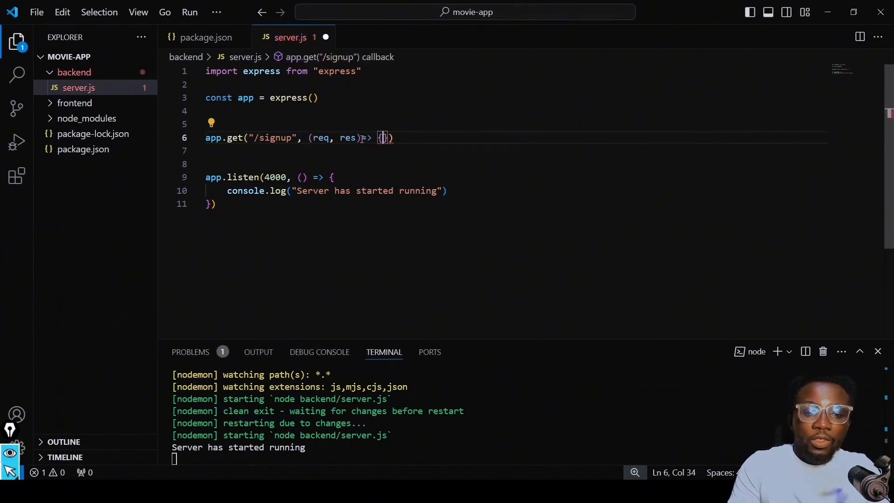
key("Return")
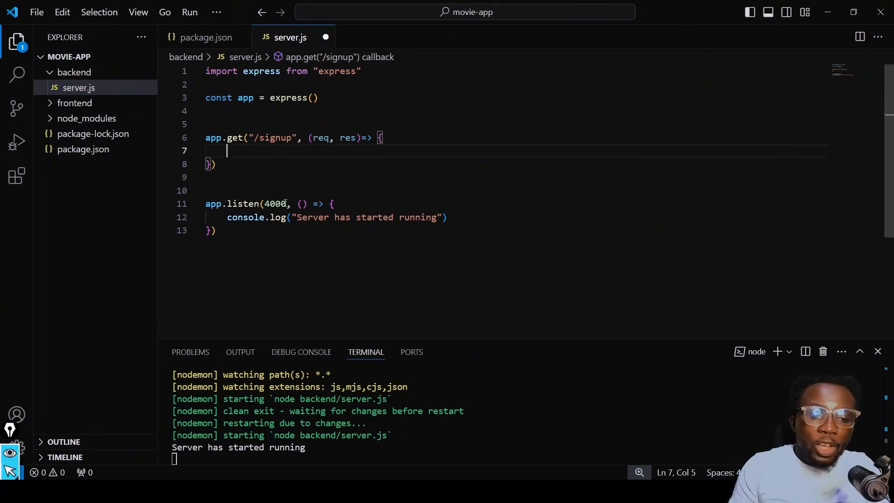
left_click(217, 191)
type("//")
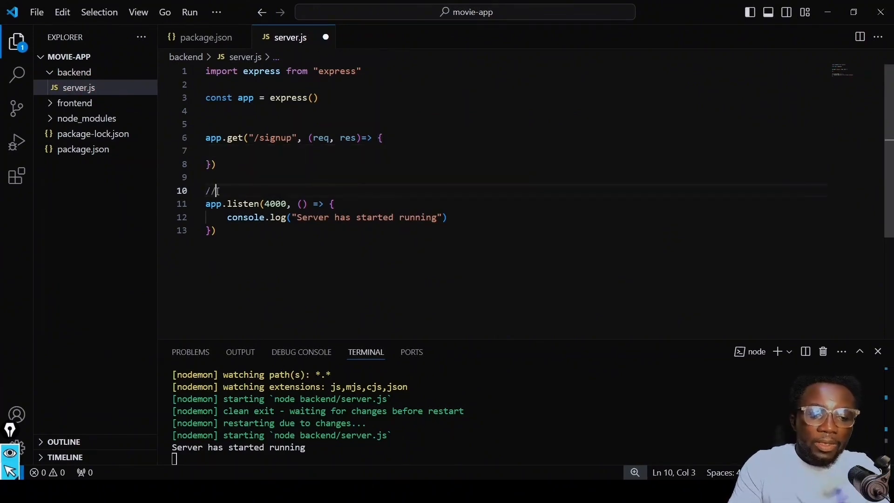
type("localh")
key("BackSpace")
key("BackSpace")
key("BackSpace")
key("BackSpace")
key("BackSpace")
key("BackSpace")
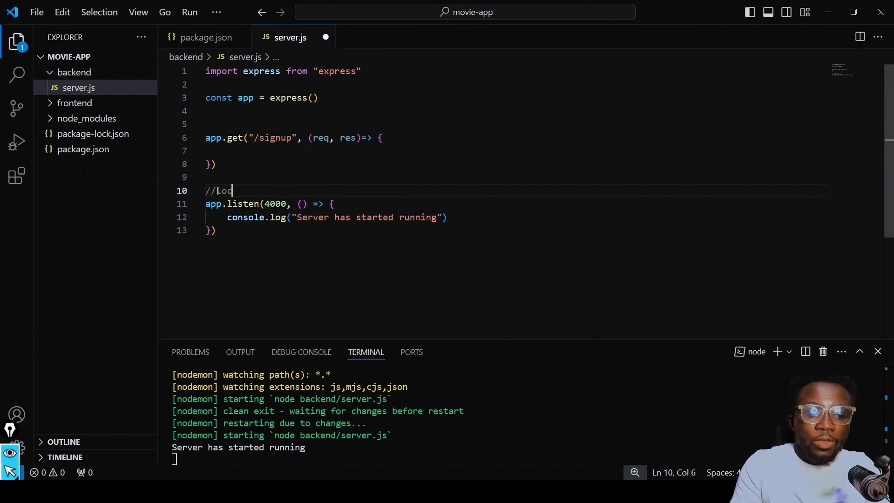
type("http")
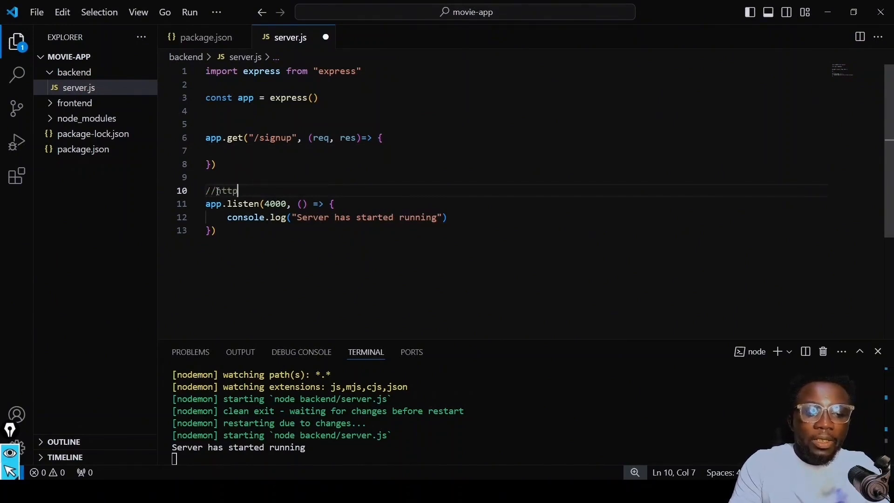
type("://local")
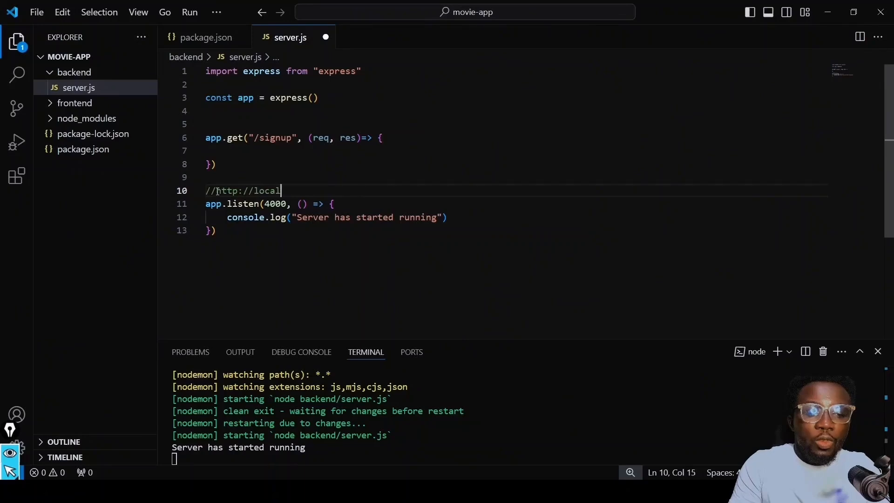
type("host:4")
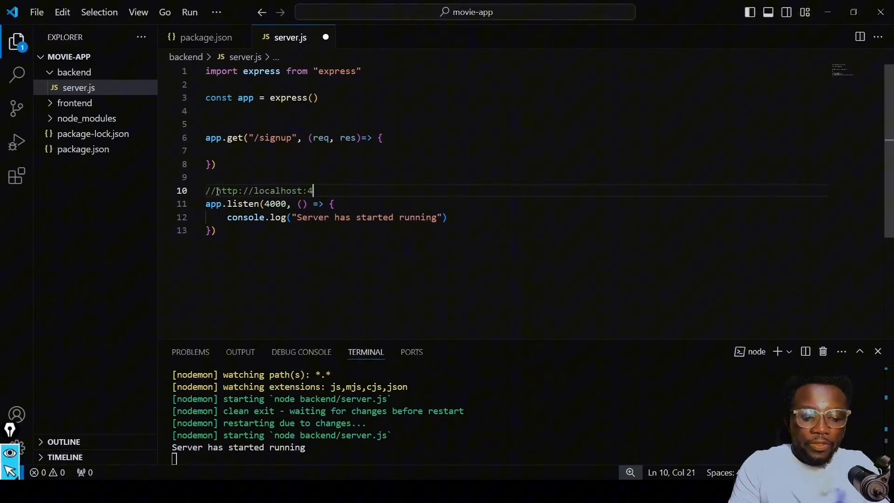
type("000/signup")
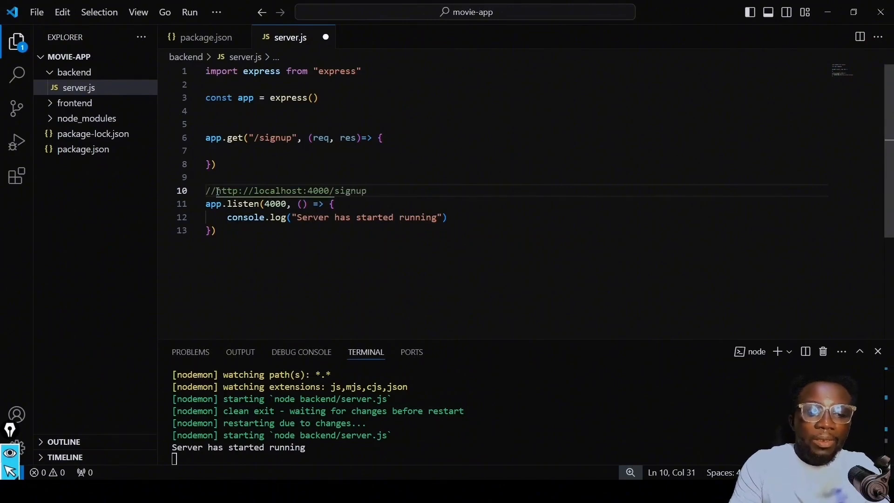
Make the signup route handler send the text "signup activated" with res.send, and save server.js.
left_click(276, 153)
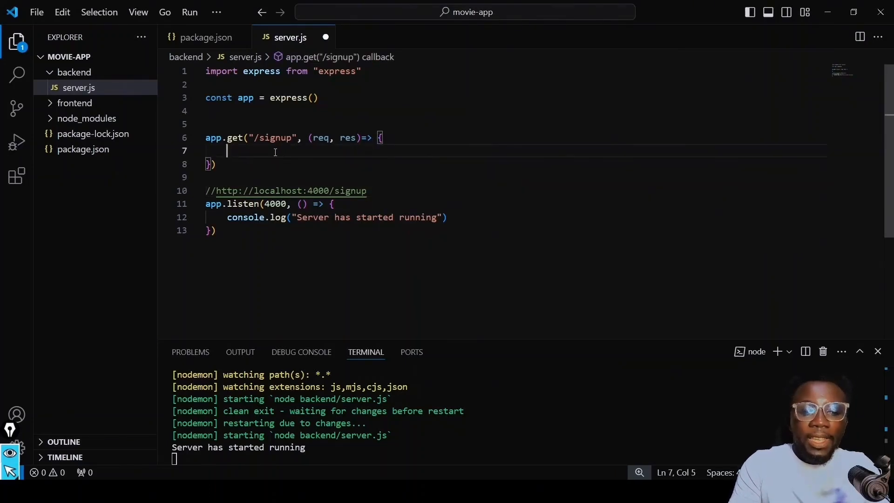
type("res")
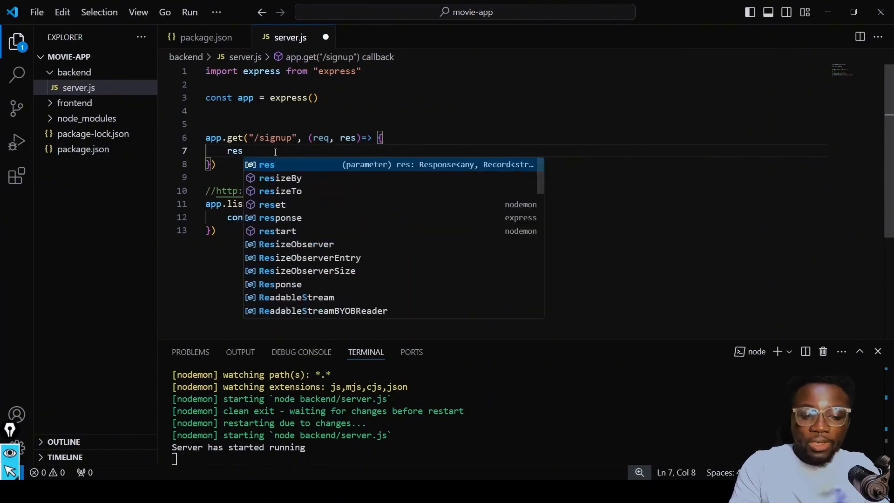
type(".se")
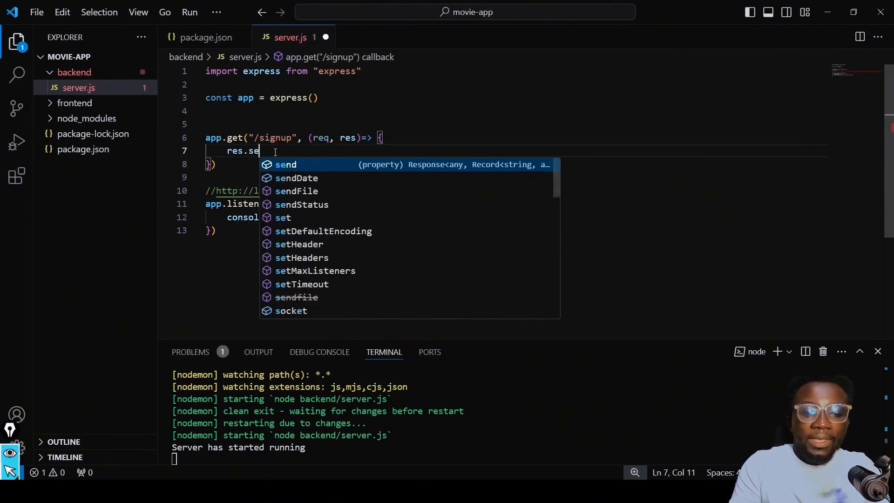
type("nd(\"signup ac")
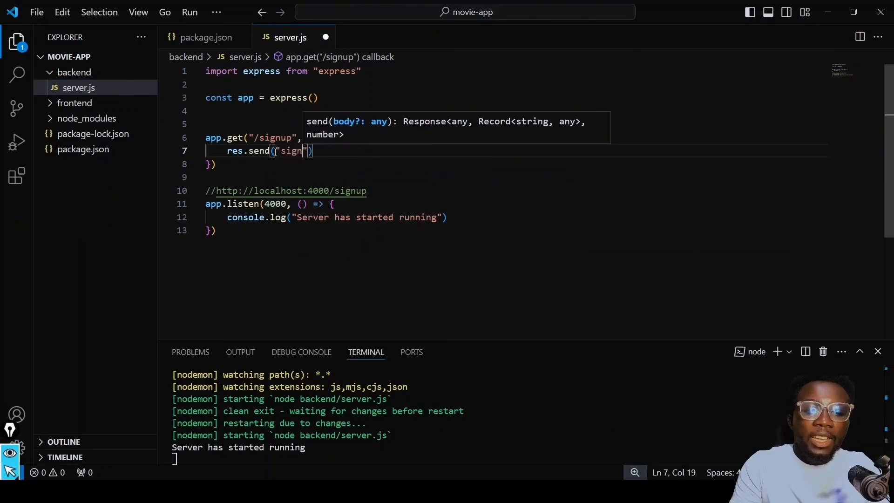
type("tivated")
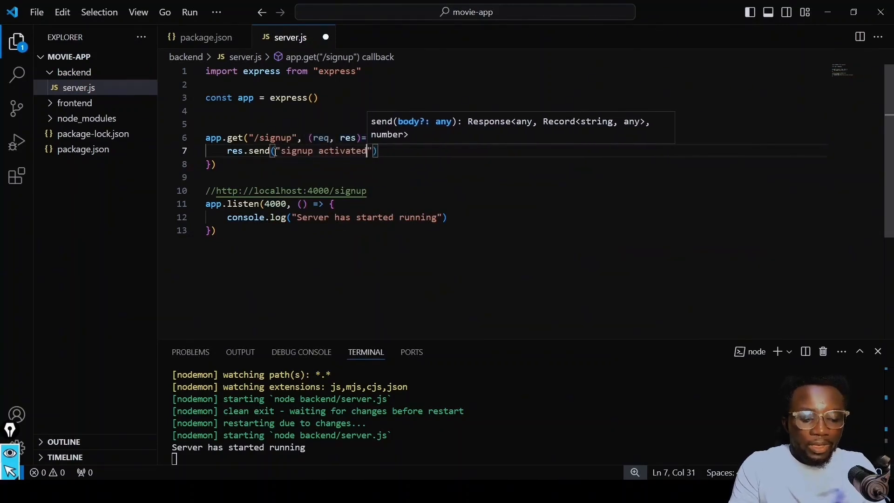
key("ctrl+s")
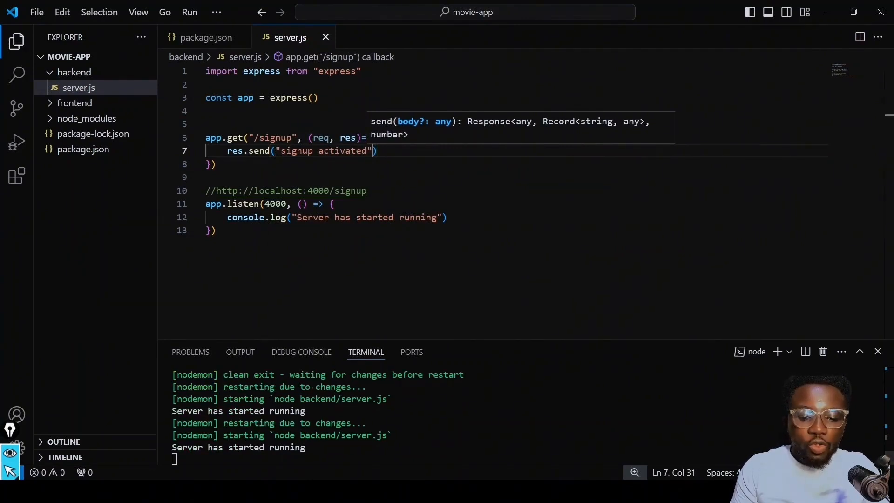
Switch to Chrome, load localhost:4000/signup and check the text returned by the route.
left_click(392, 491)
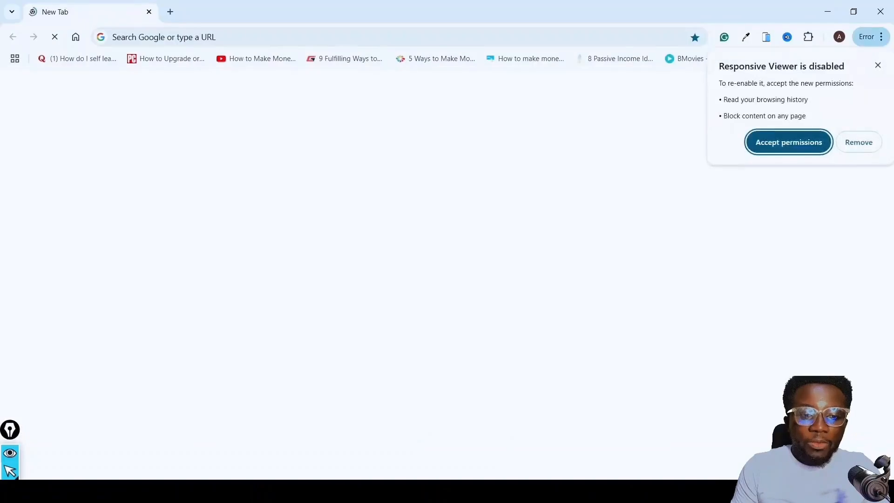
left_click(287, 37)
type("loca")
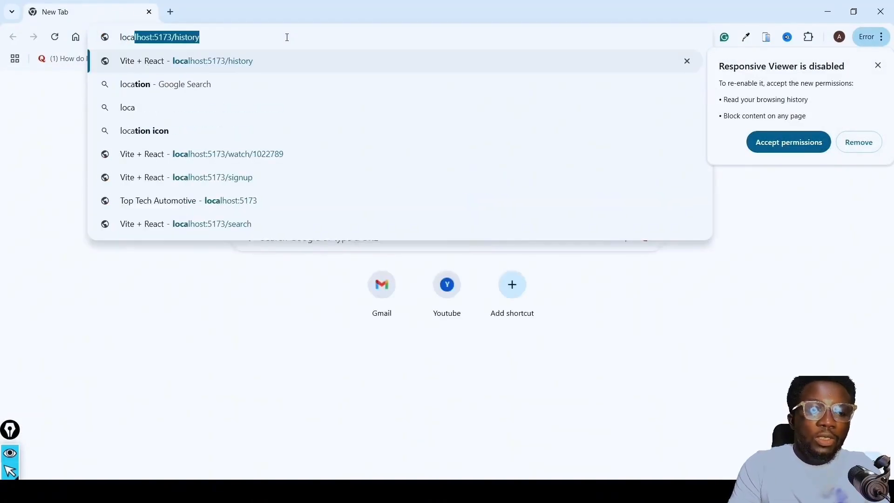
type("lhost:")
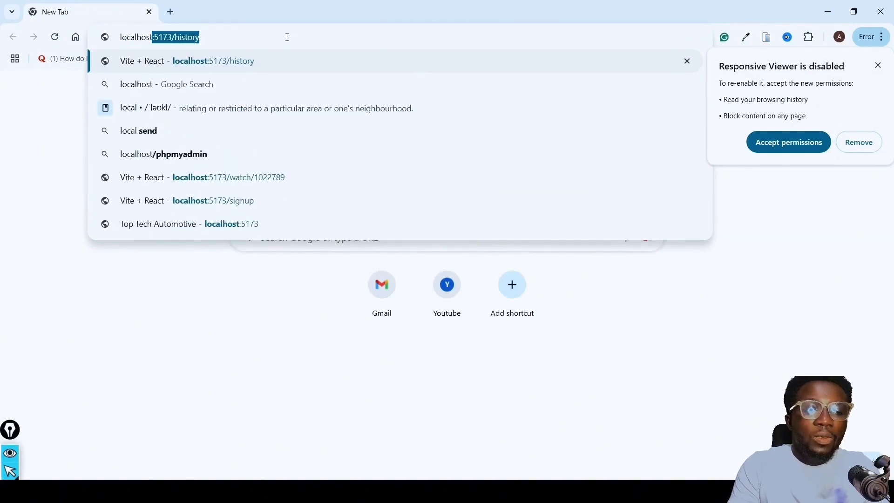
type("4")
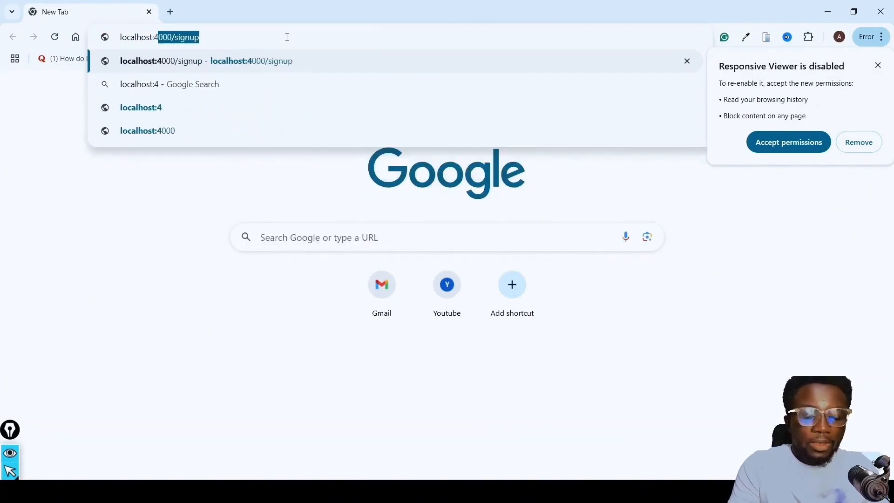
type("000/signup")
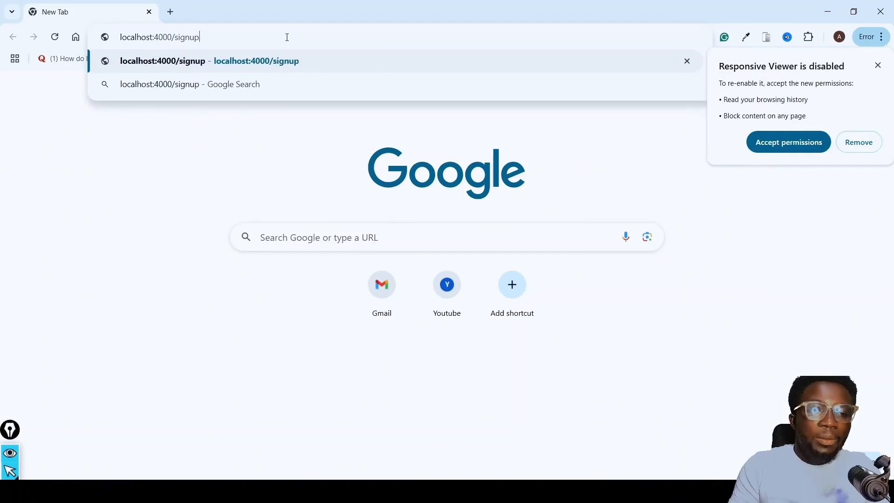
key("Return")
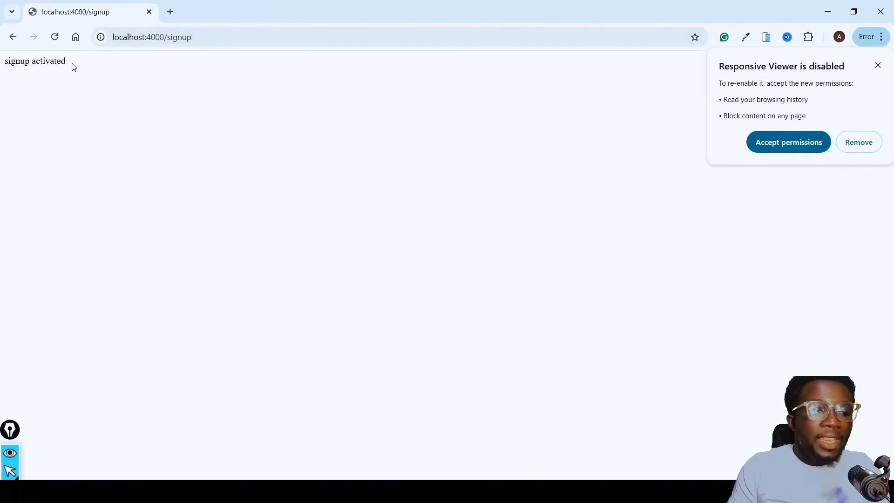
left_click_drag(72, 65, 2, 61)
left_click(106, 73)
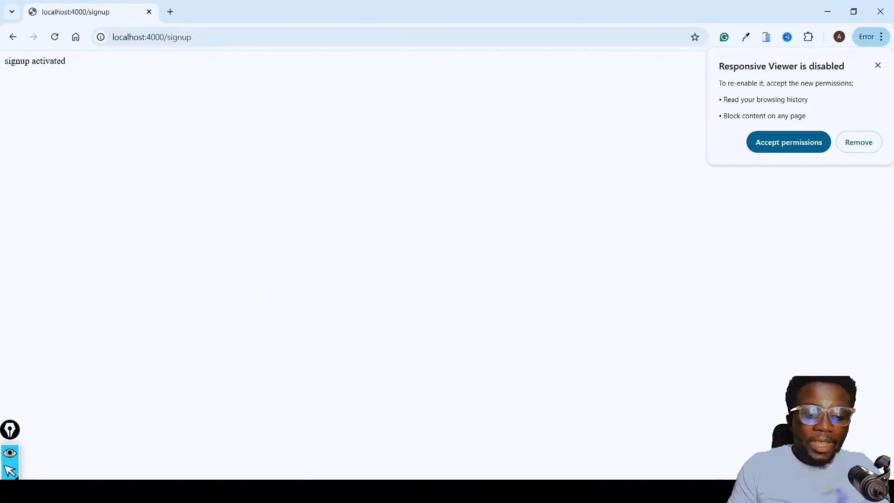
Return to VS Code and move the localhost URL comment below the app.listen block, leaving one blank line between them.
key("alt+Tab")
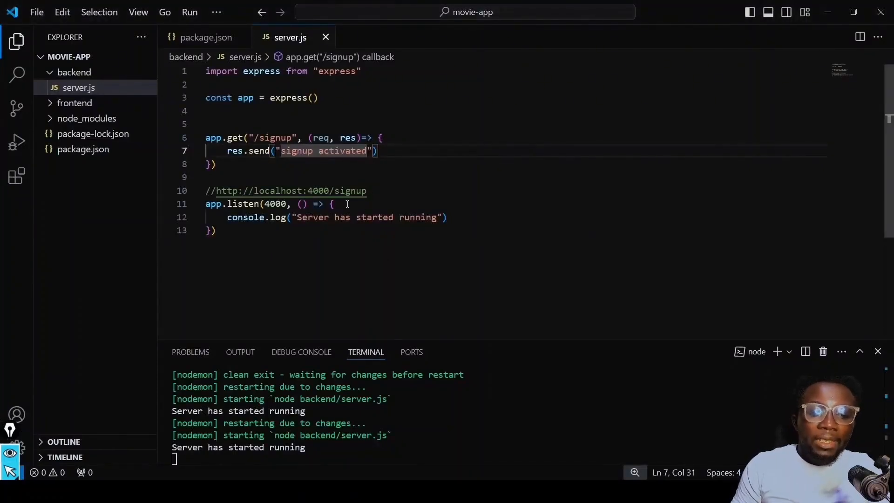
left_click_drag(368, 191, 195, 196)
key("ctrl+c")
key("BackSpace")
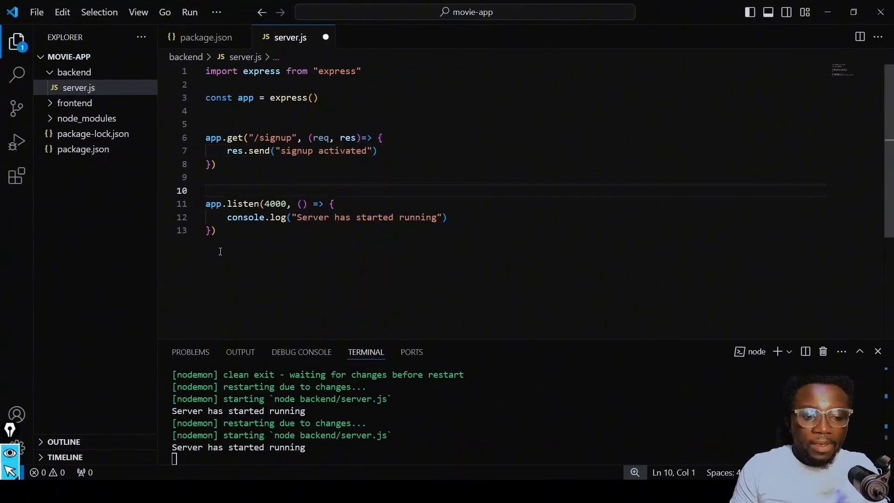
left_click(235, 232)
key("Return")
key("Return")
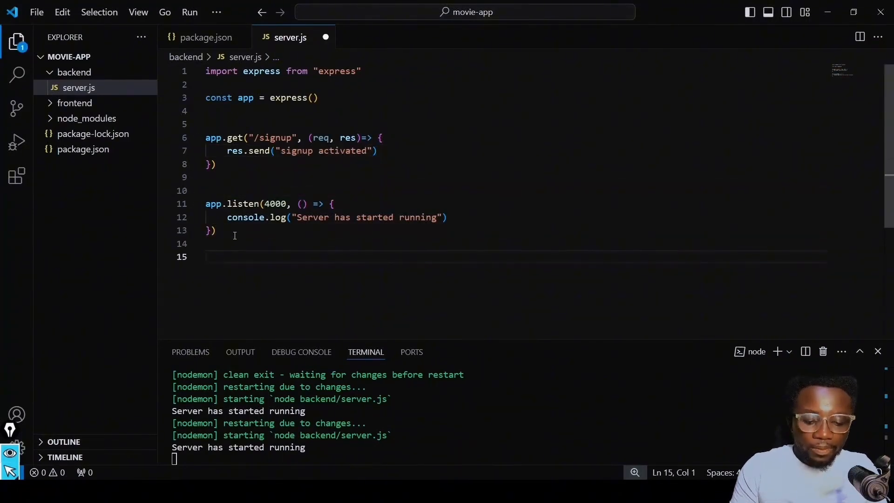
key("ctrl+v")
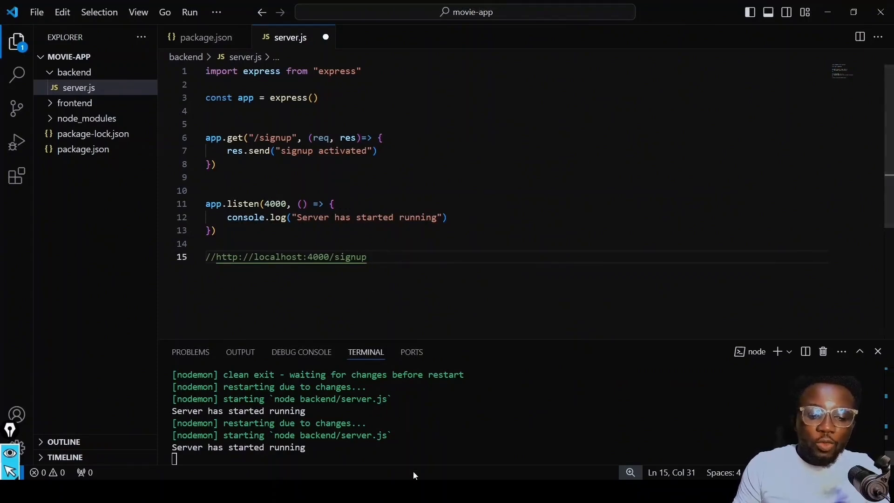
Switch to Chrome, search for mongodb login in a new tab, and open the MongoDB login page from the results.
left_click(418, 491)
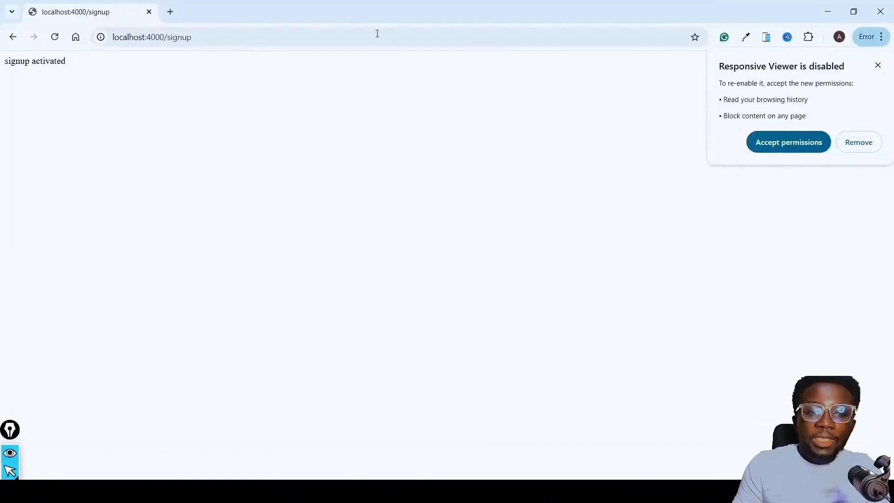
left_click(170, 12)
type("mongodb")
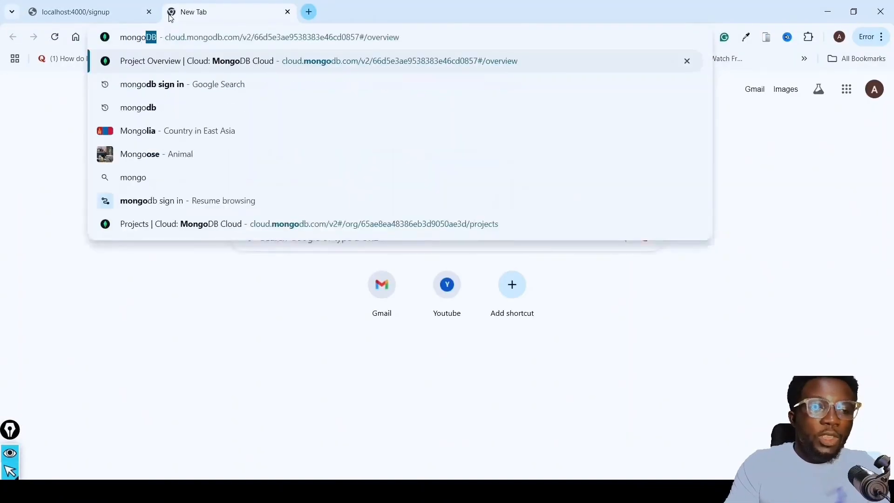
type(" login")
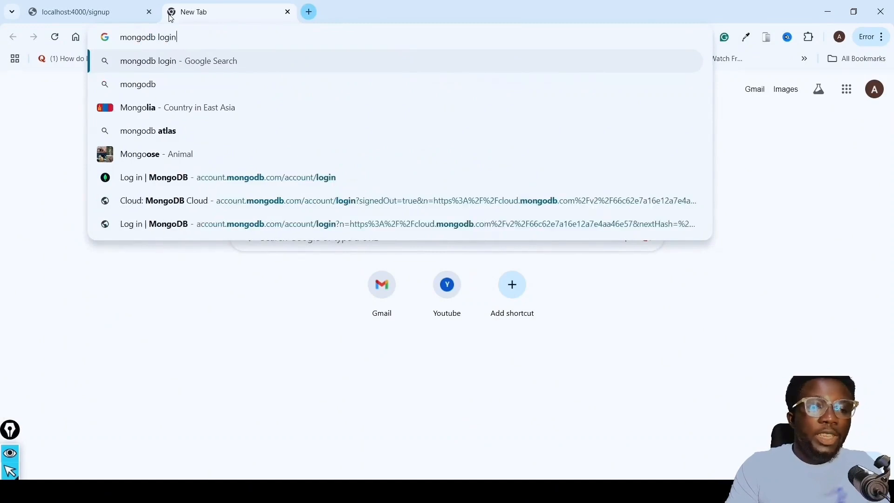
key("Return")
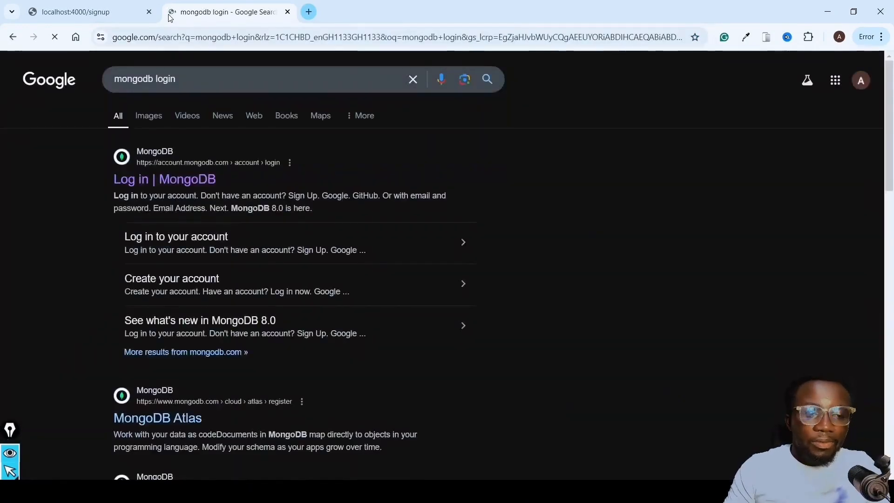
left_click(165, 179)
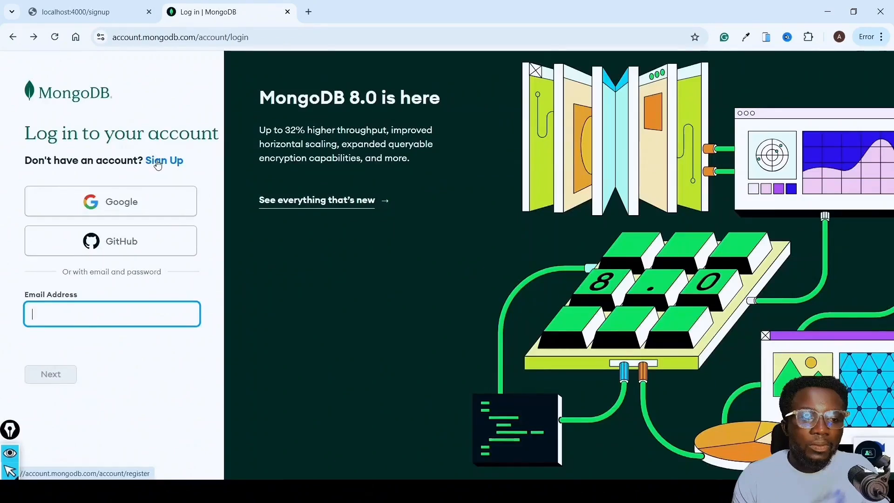
Sign up for MongoDB with the second listed Google account and accept the Privacy Policy and Terms of Service.
left_click(157, 163)
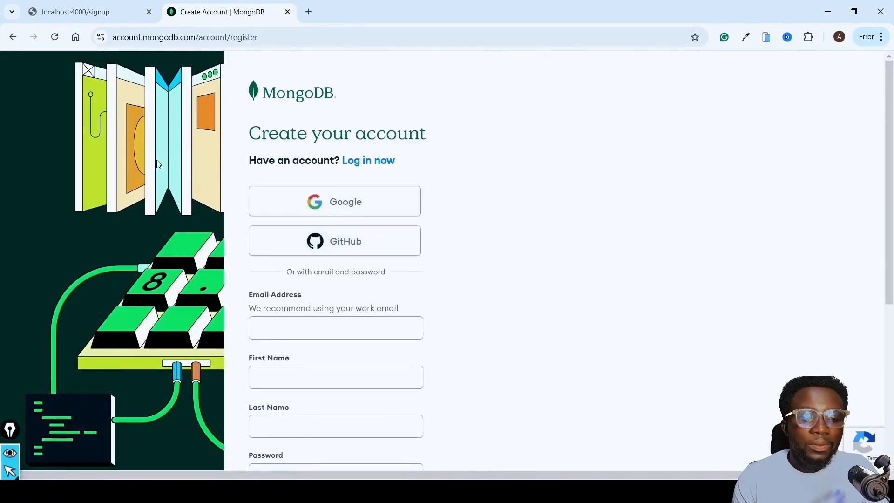
left_click(333, 205)
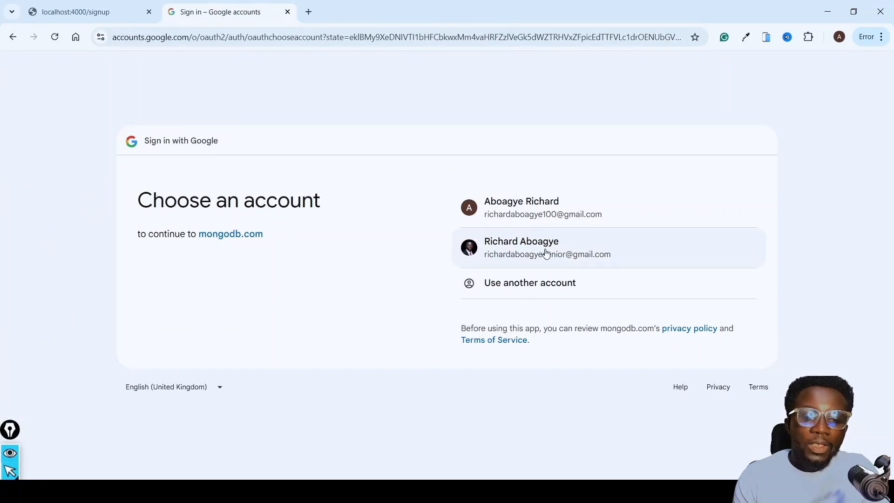
left_click(546, 253)
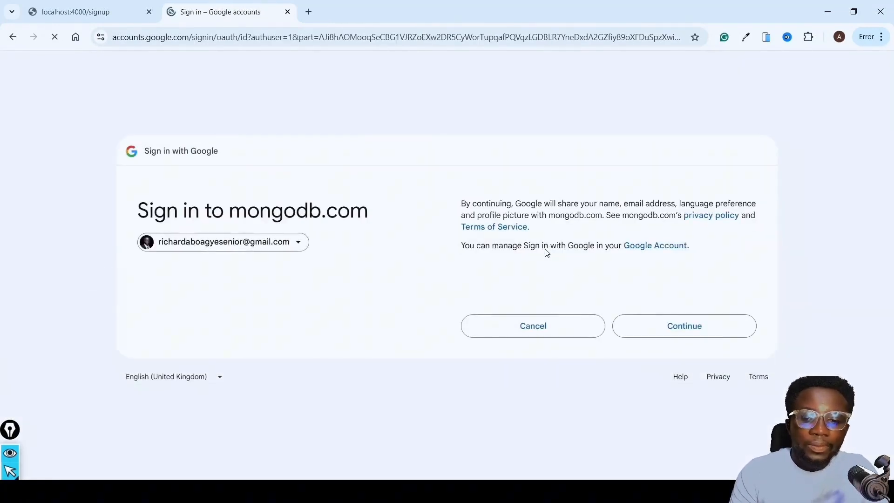
left_click(671, 330)
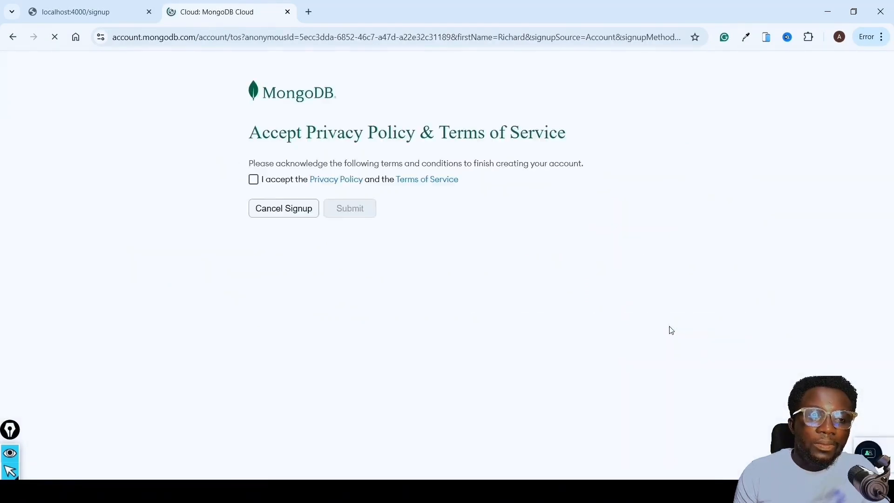
left_click(252, 181)
left_click(347, 208)
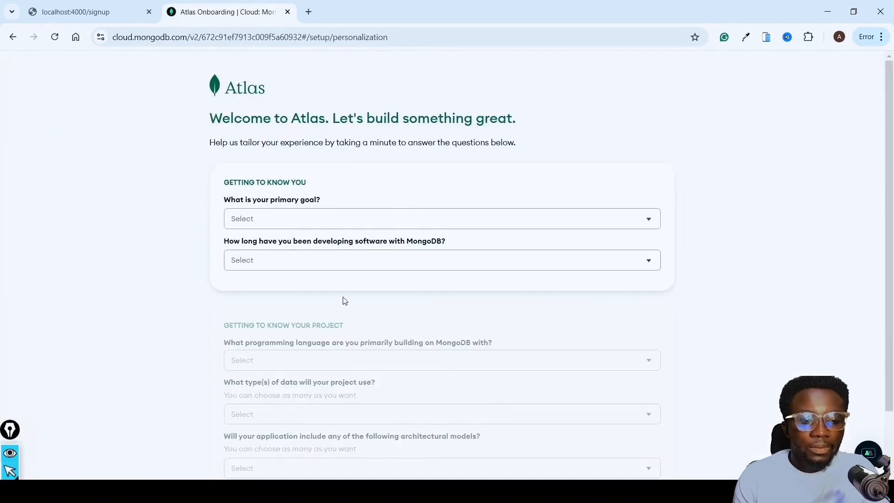
Answer the Getting to Know You questions with Learn MongoDB as primary goal and More than a year of experience.
left_click(372, 228)
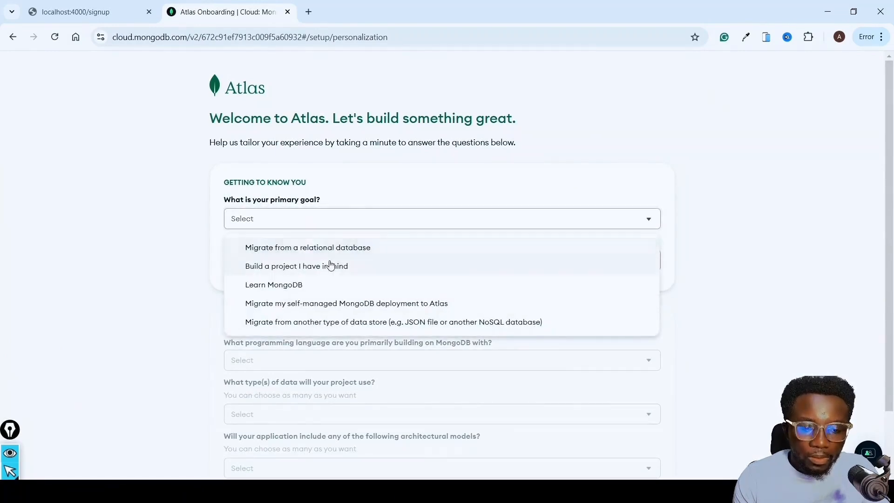
left_click(322, 289)
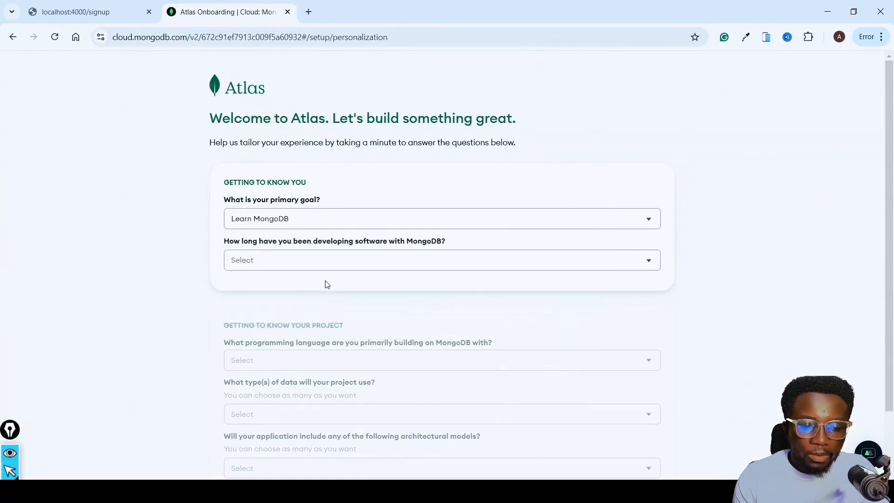
left_click(353, 264)
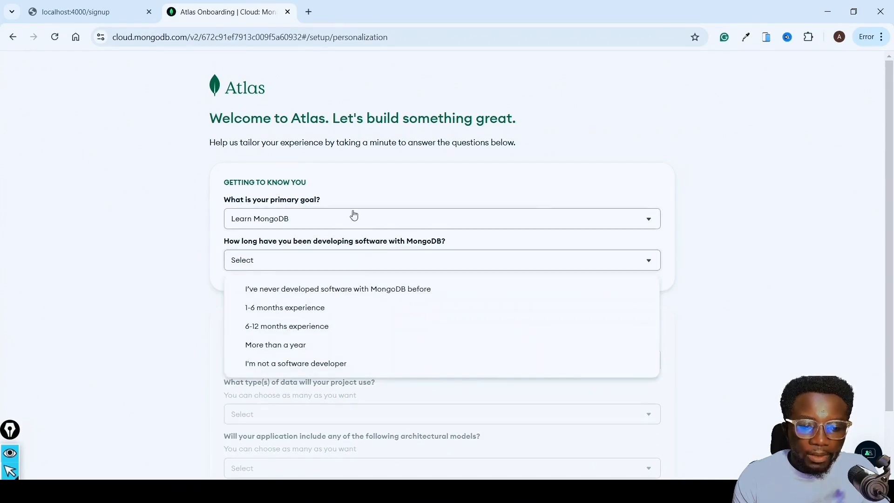
left_click(354, 214)
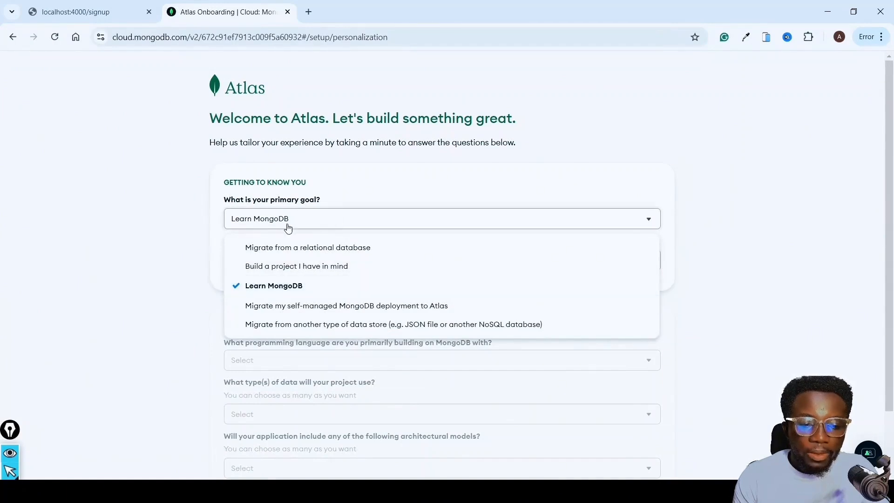
left_click(224, 231)
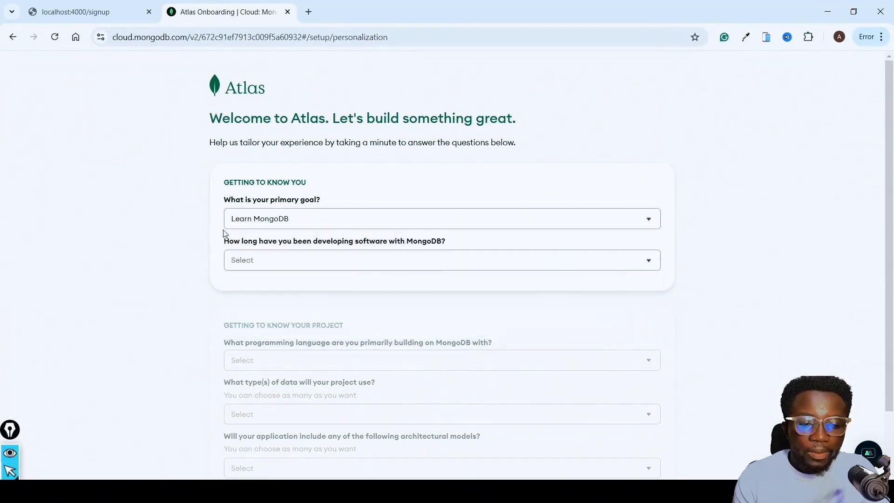
left_click(299, 264)
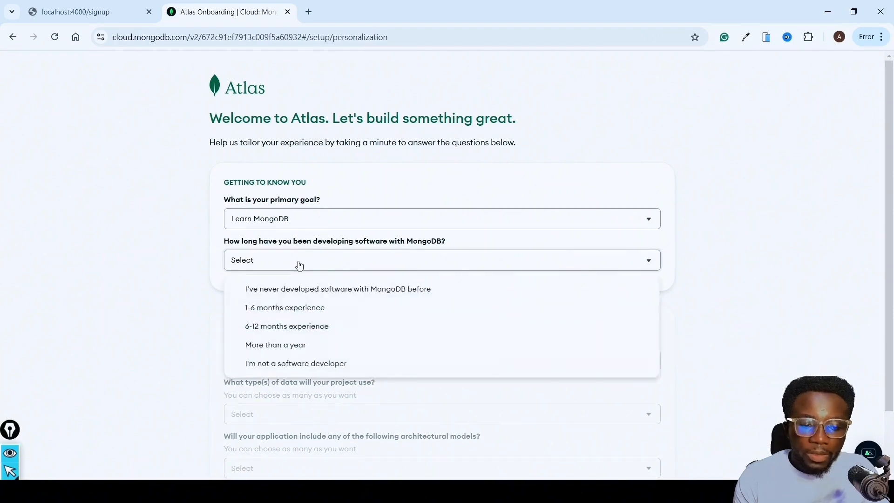
left_click(288, 350)
Set the project's programming language to JavaScript / Node.js and its data type to Customer / user profile data.
scroll(362, 355, "down", 2)
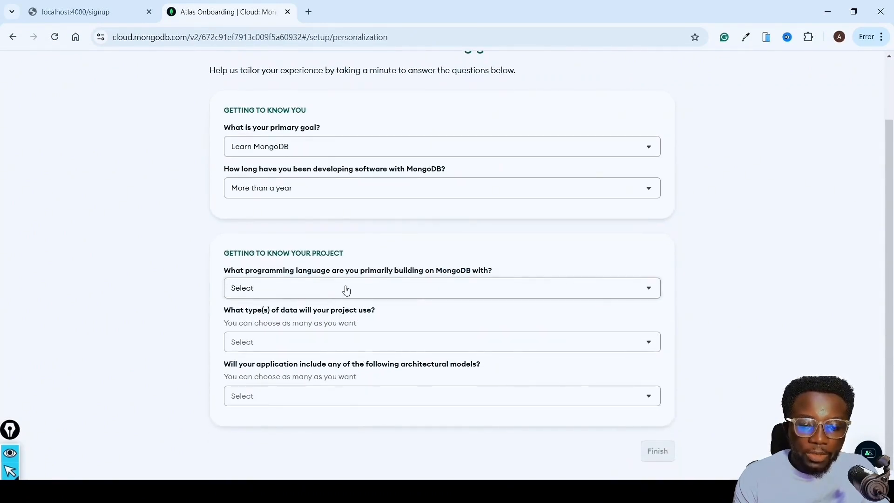
left_click(346, 290)
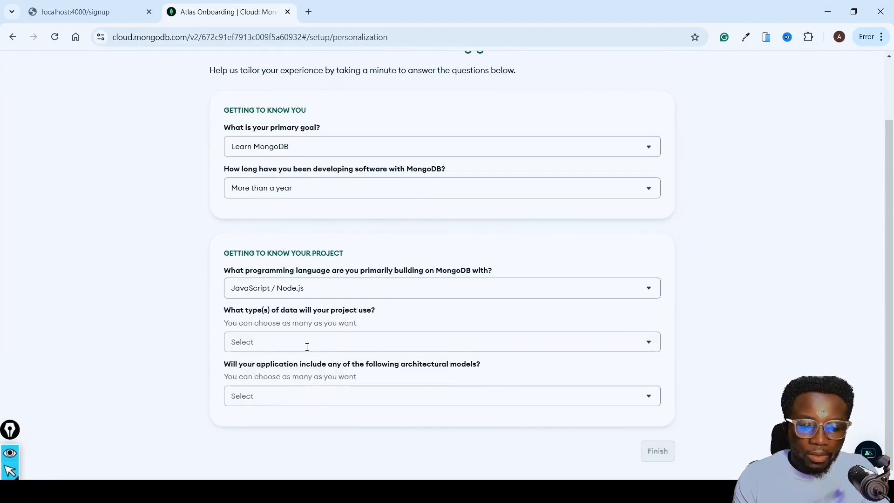
left_click(307, 348)
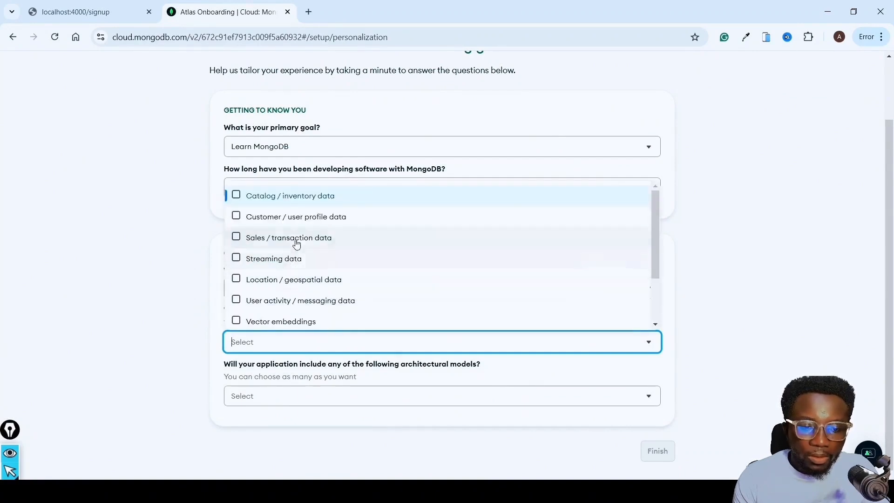
left_click(311, 221)
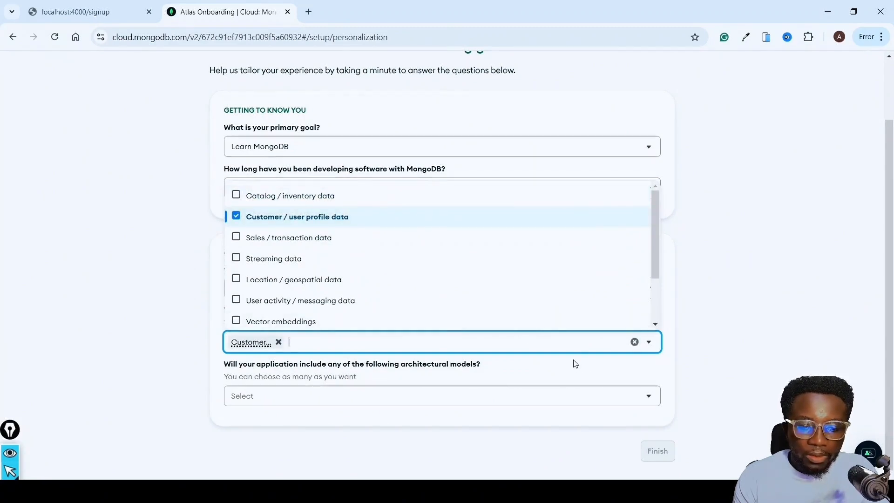
key("Escape")
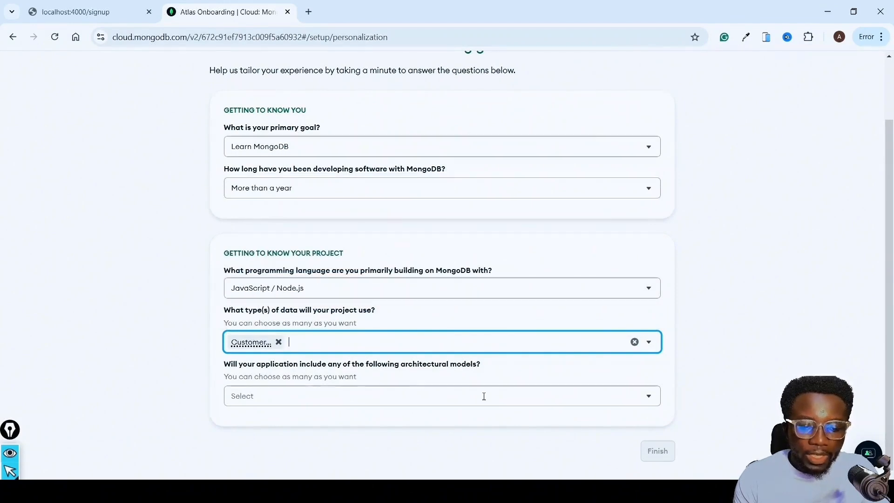
Choose Search engine and AI/ML Enriched as the architectural models and finish the onboarding questionnaire.
left_click(484, 396)
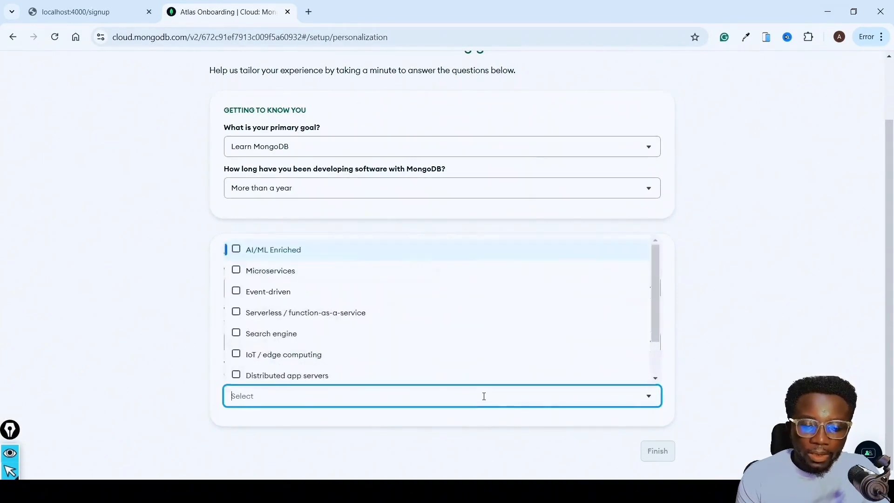
left_click(293, 341)
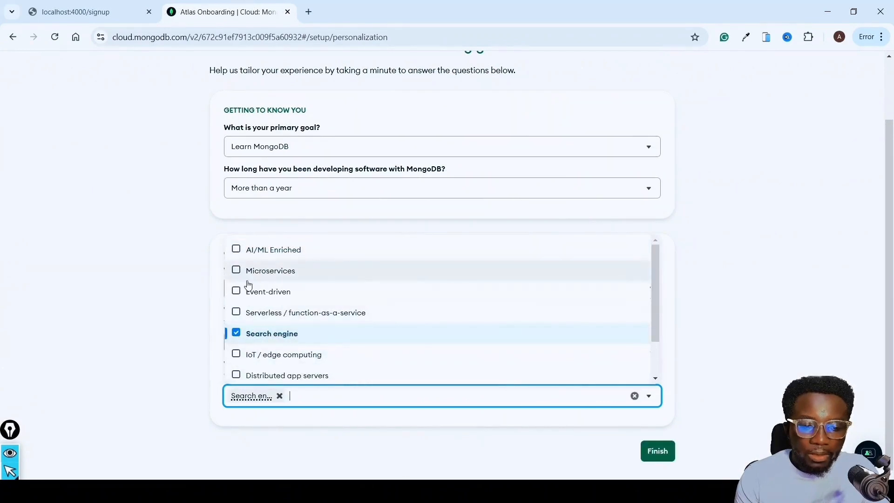
left_click(241, 250)
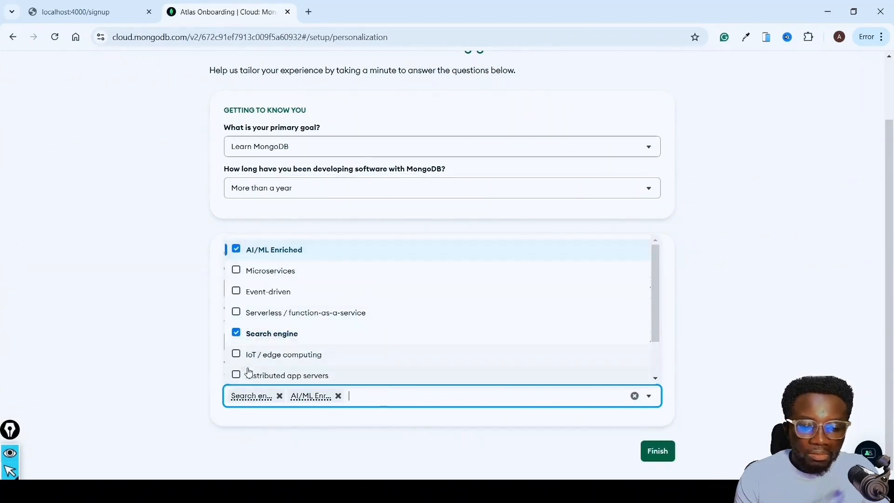
left_click(664, 452)
left_click(665, 451)
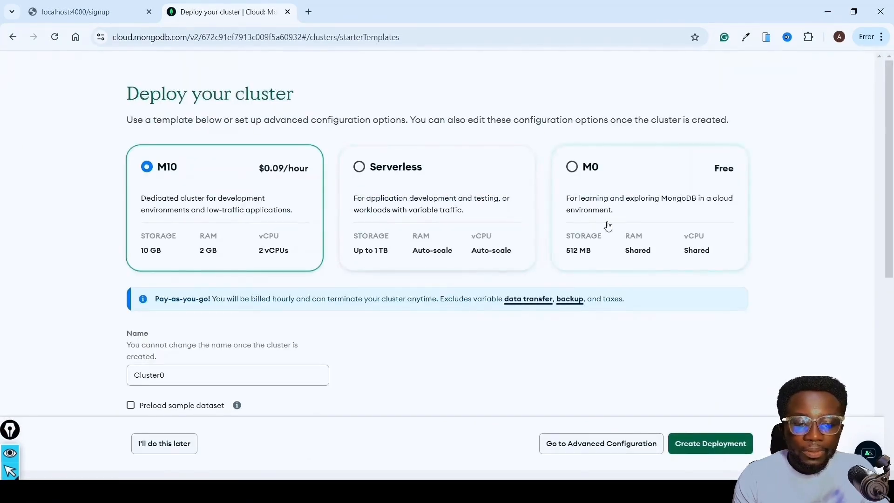
Create a free M0 cluster deployment named Cluster0 on AWS in the Paris (eu-west-3) region.
left_click(586, 180)
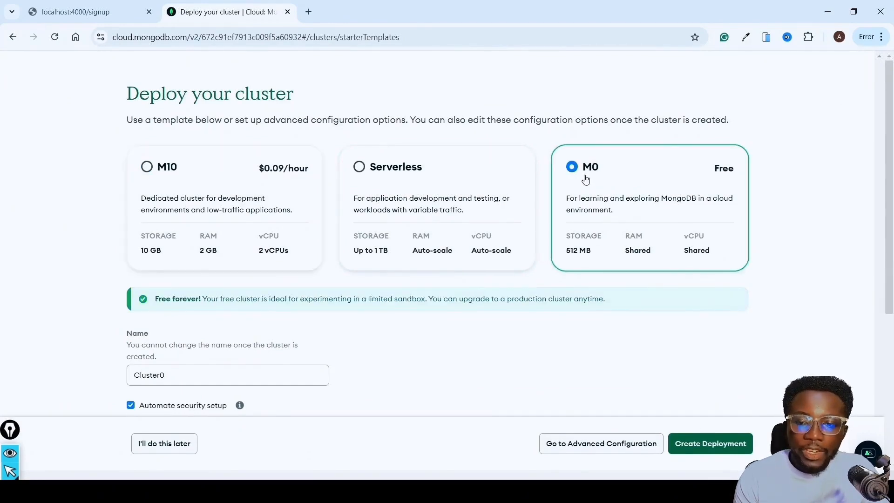
scroll(617, 333, "down", 2)
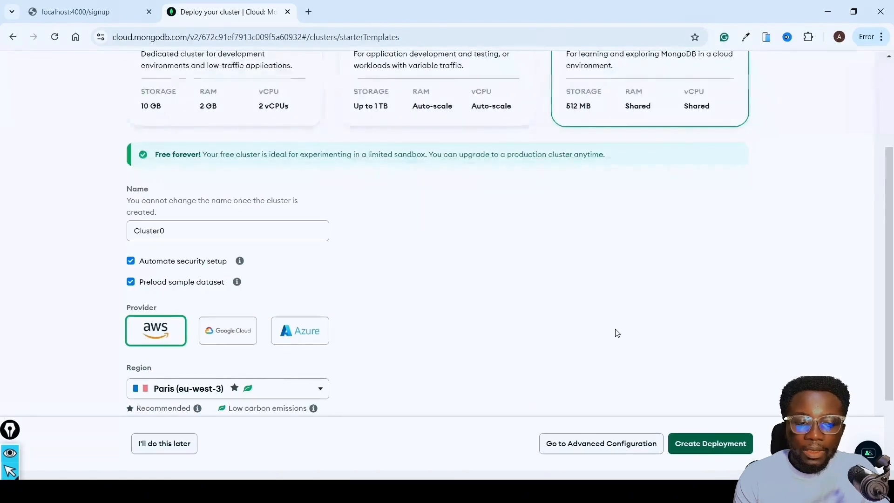
scroll(618, 336, "down", 1)
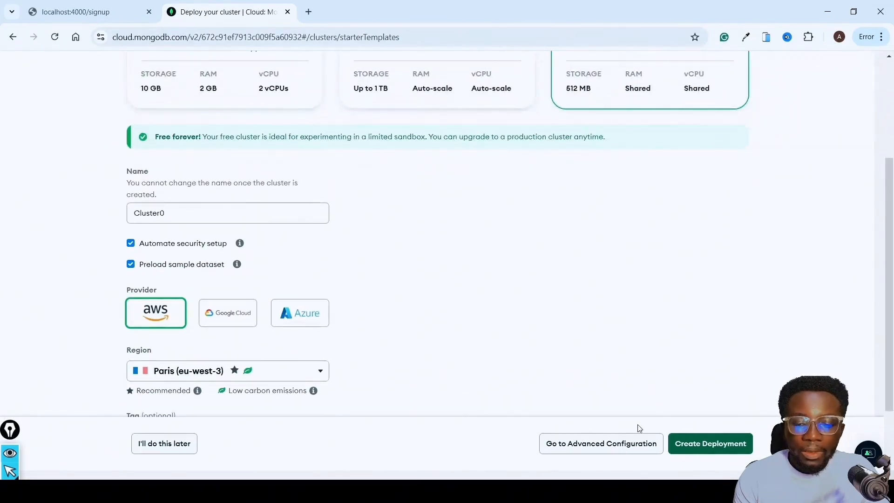
left_click(702, 445)
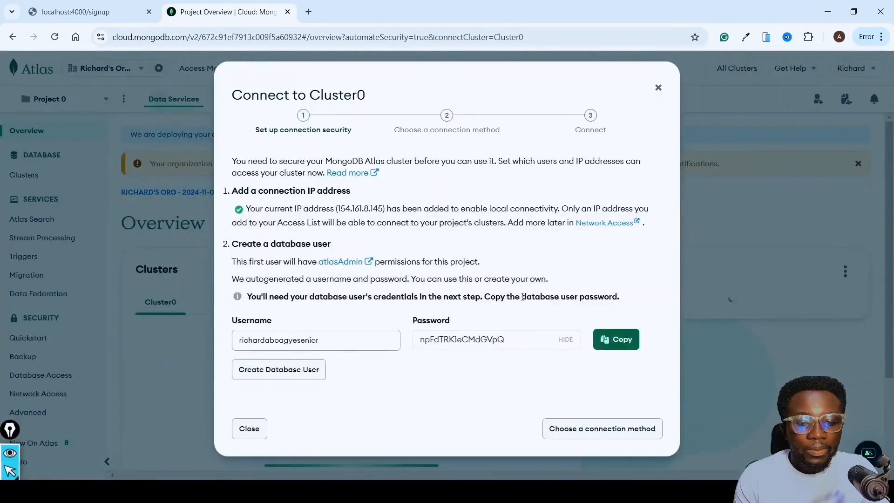
Copy the autogenerated database user password from the Cluster0 connection setup.
left_click(505, 340)
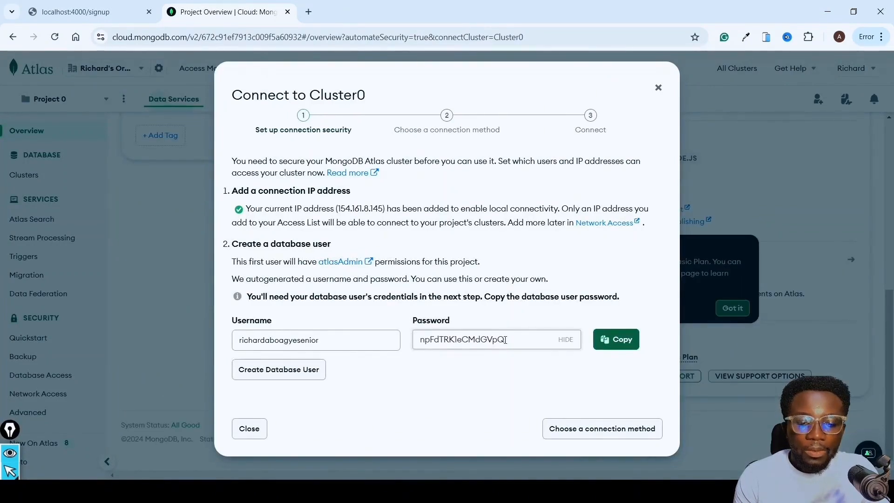
left_click_drag(506, 340, 421, 341)
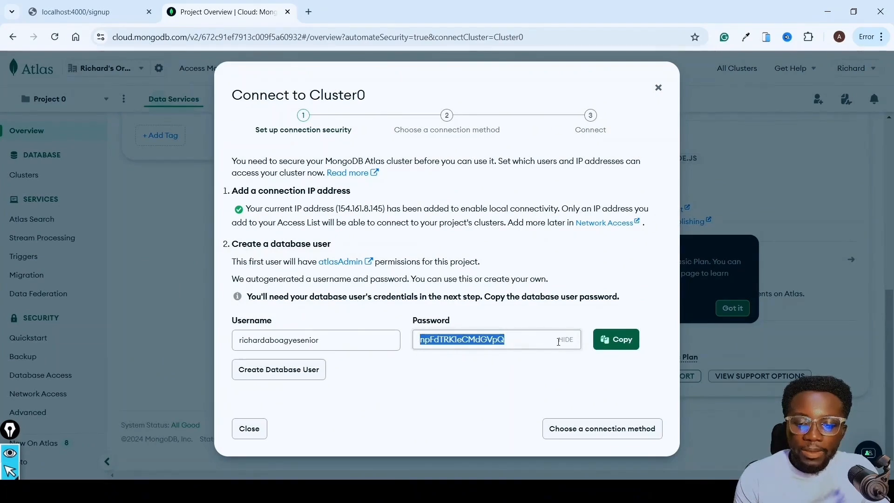
left_click(607, 347)
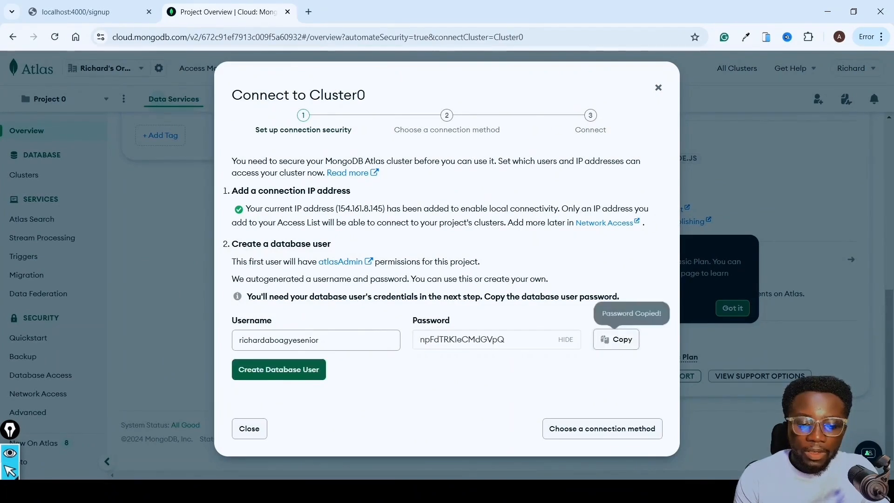
Switch to VS Code and paste the copied database user password as a comment below the localhost URL in server.js.
key("alt+Tab")
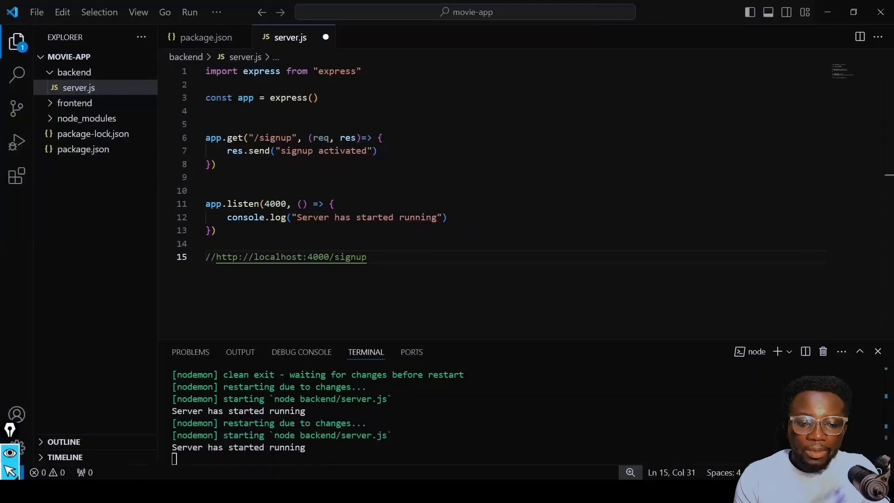
key("Return")
key("Return")
scroll(381, 269, "down", 1)
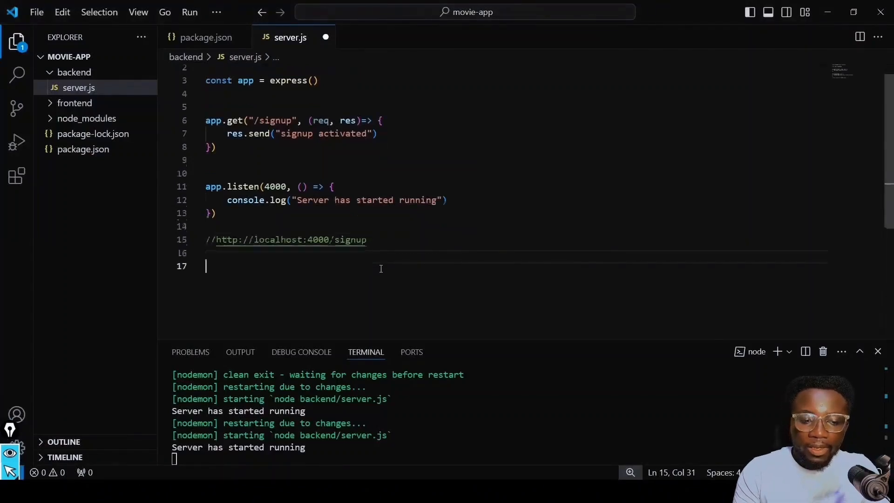
type("//")
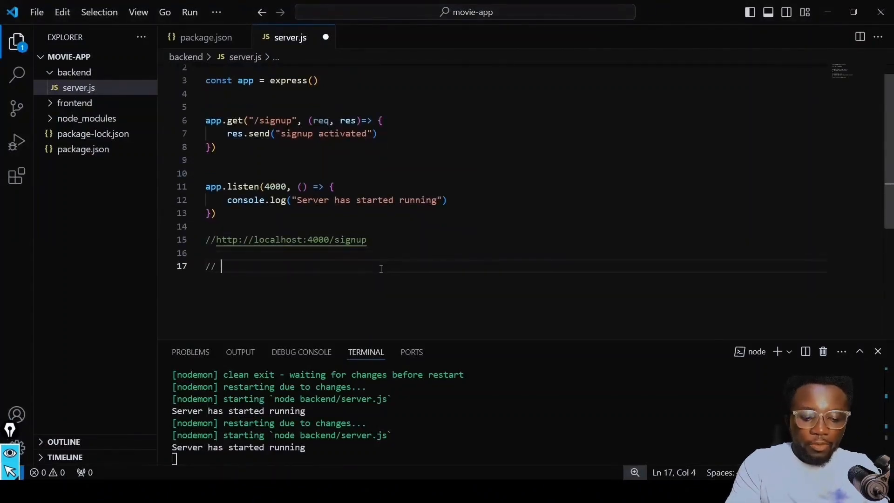
key("ctrl+v")
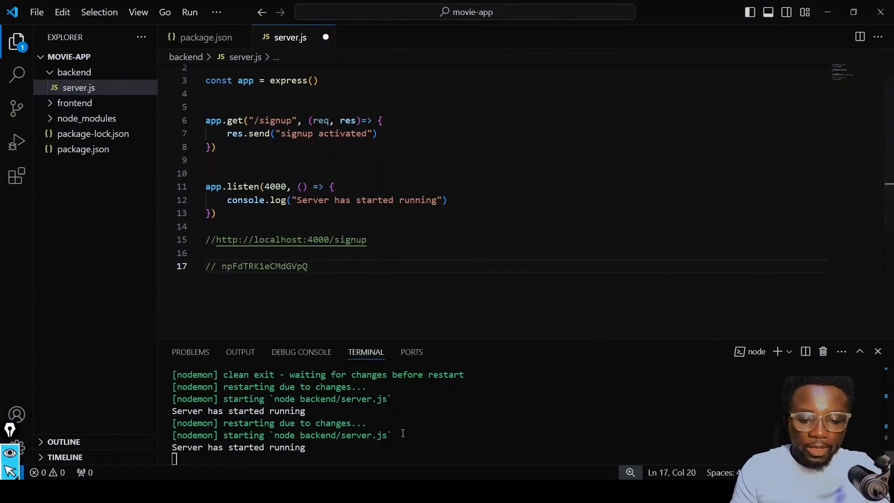
Return to MongoDB Atlas in the browser, create the database user and choose Drivers as the connection method for Cluster0.
left_click(412, 491)
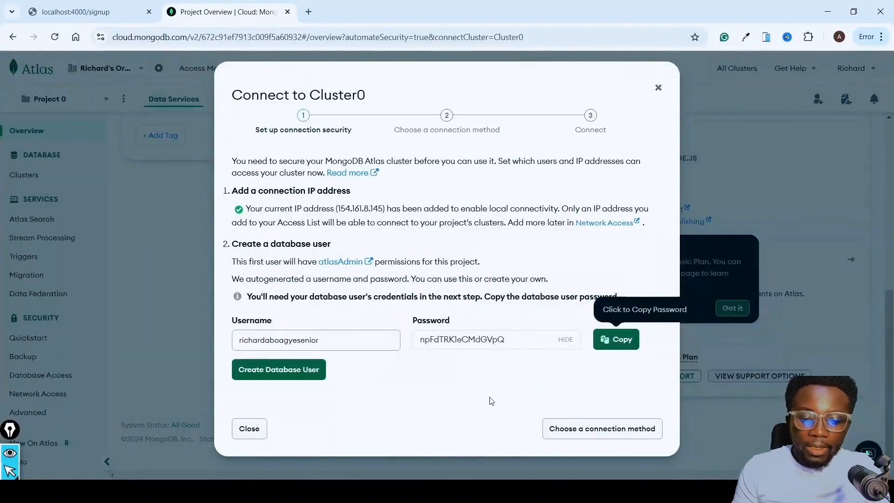
left_click(286, 371)
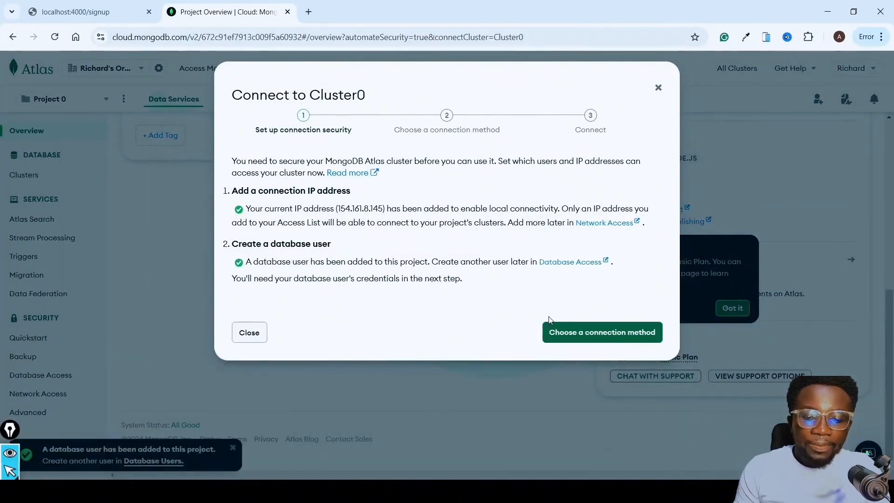
left_click(574, 331)
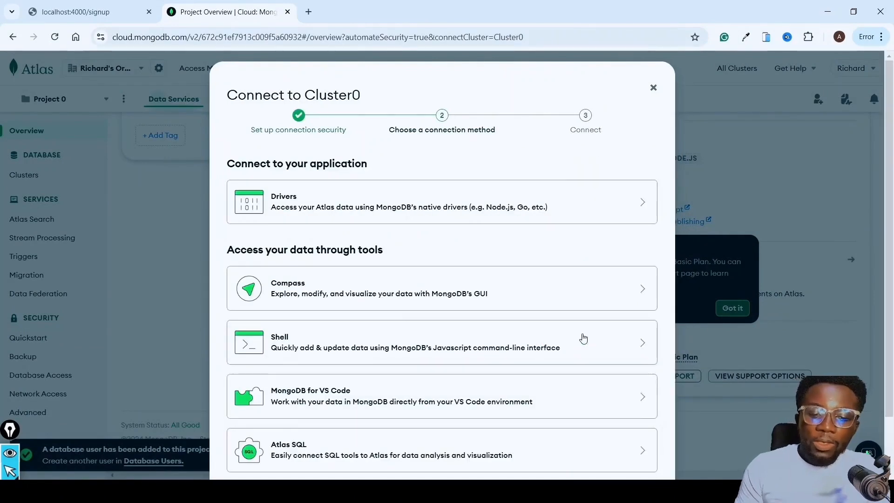
left_click(342, 204)
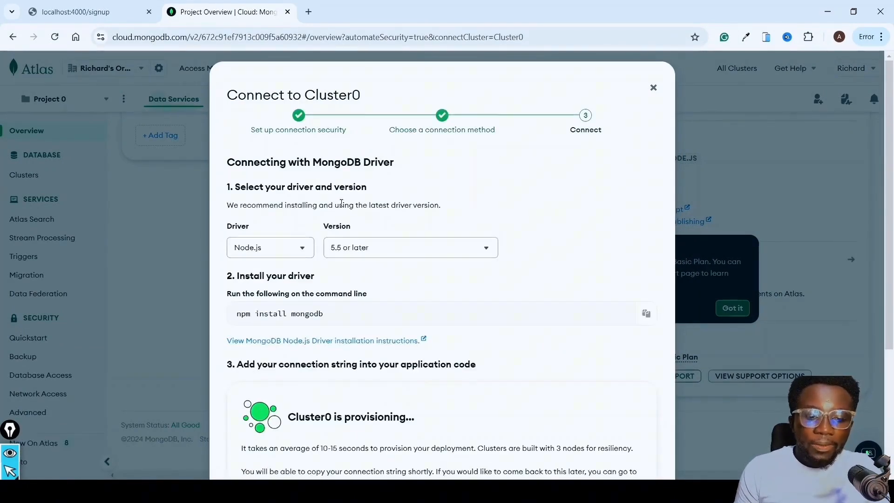
Copy the Node.js driver connection string with the password included, and turn off Show Password.
scroll(386, 357, "down", 2)
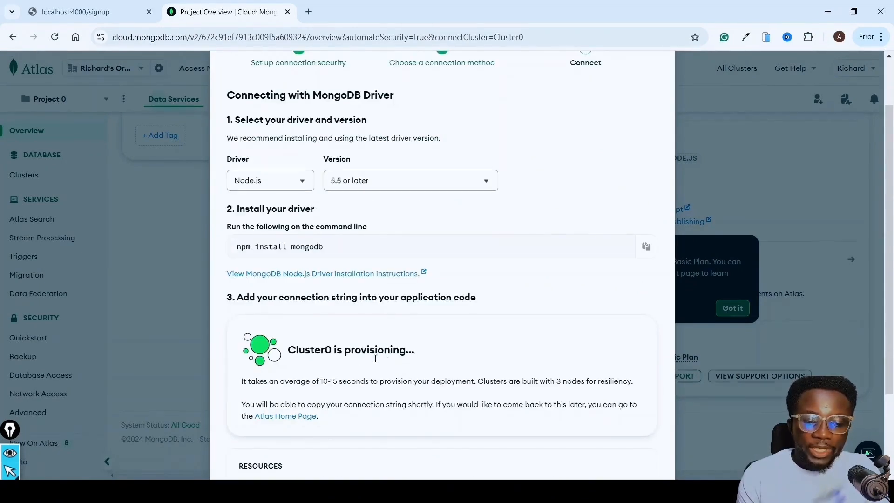
scroll(395, 354, "down", 1)
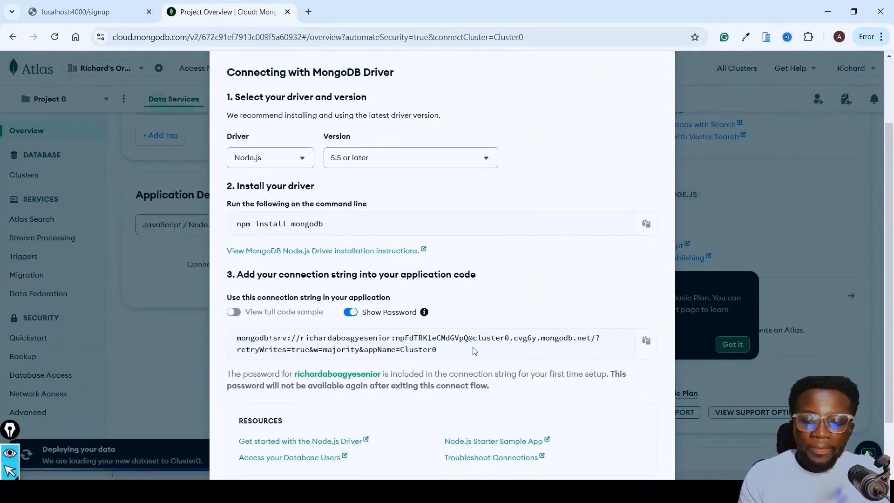
left_click(647, 342)
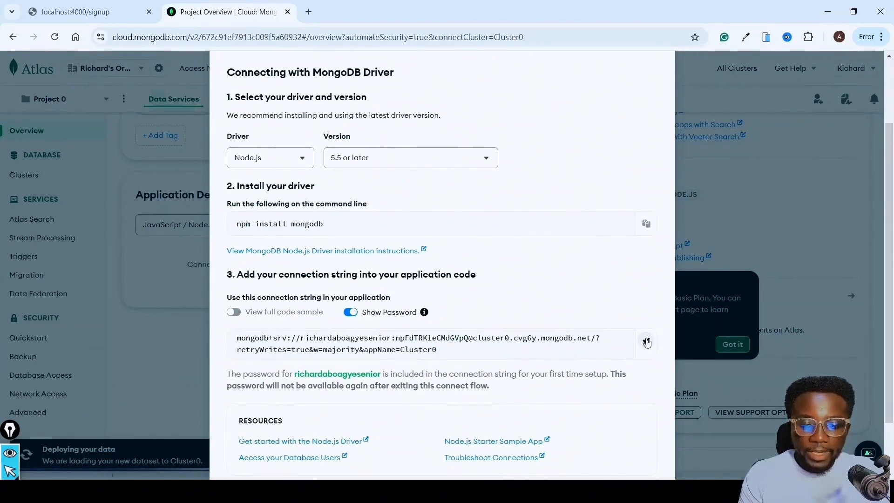
left_click(350, 313)
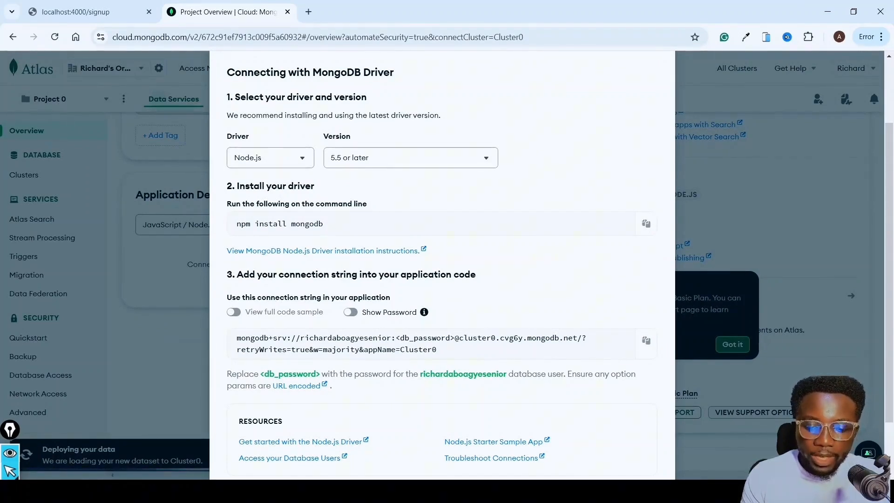
Switch to VS Code, paste the MongoDB connection string as a comment directly under the localhost URL in server.js, and turn on word wrap.
key("alt+Tab")
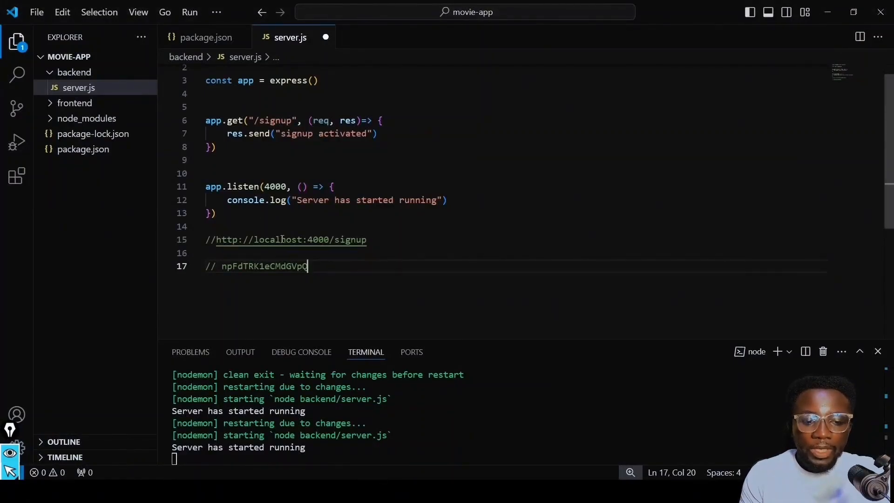
left_click(376, 240)
key("Return")
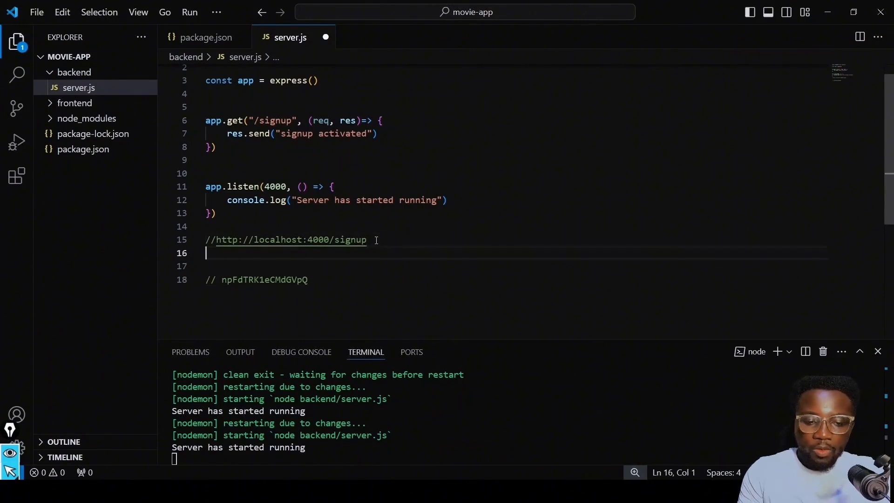
type("//")
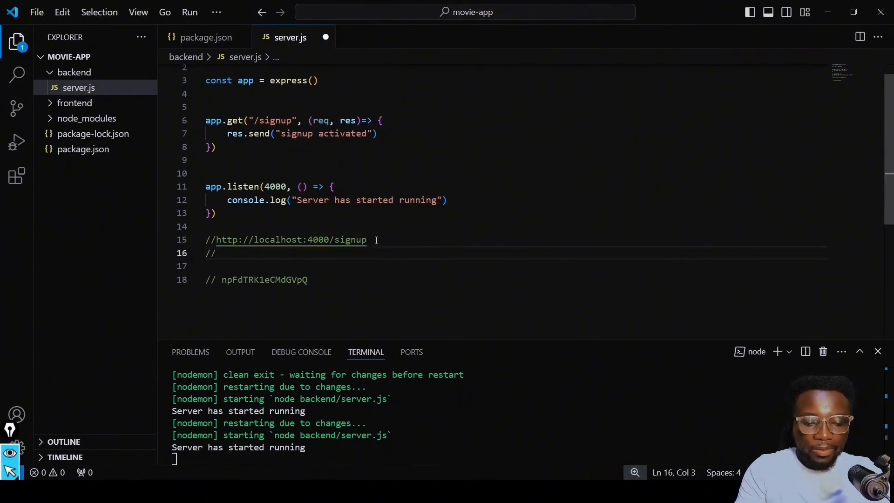
key("ctrl+v")
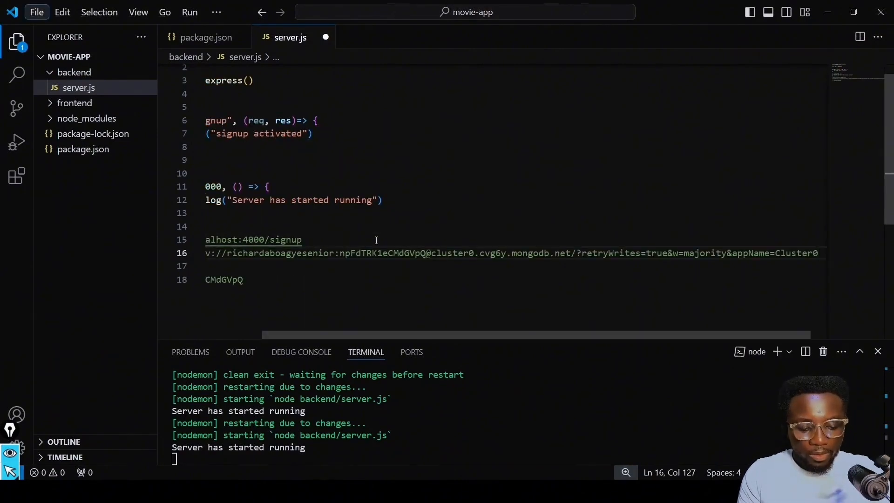
key("alt+z")
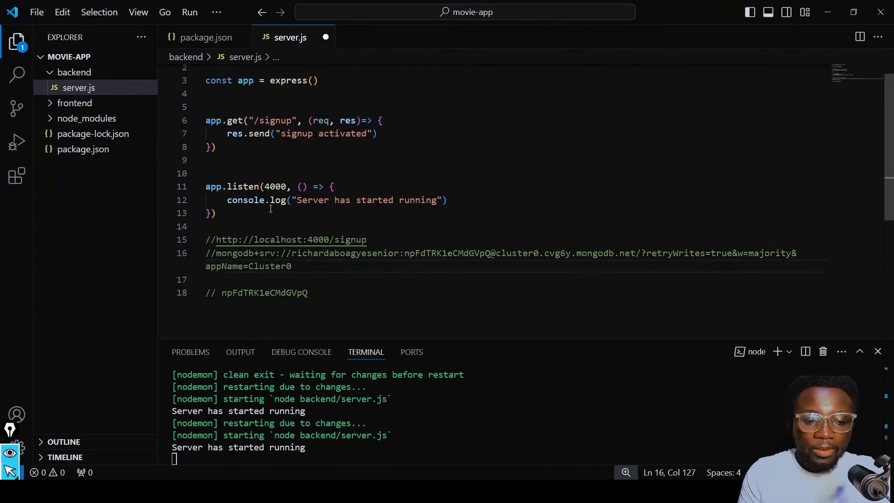
Insert a blank line after the app.listen block and another at the start of its callback, above the console.log call.
left_click(240, 211)
key("Return")
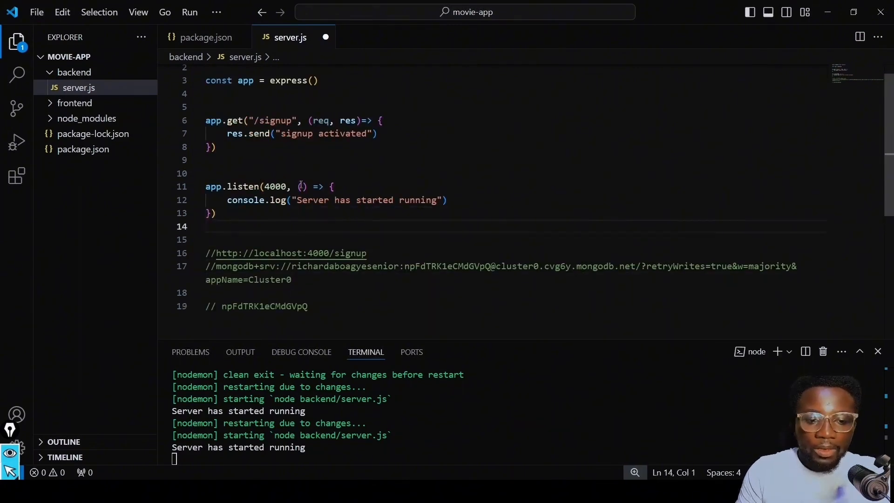
left_click(343, 184)
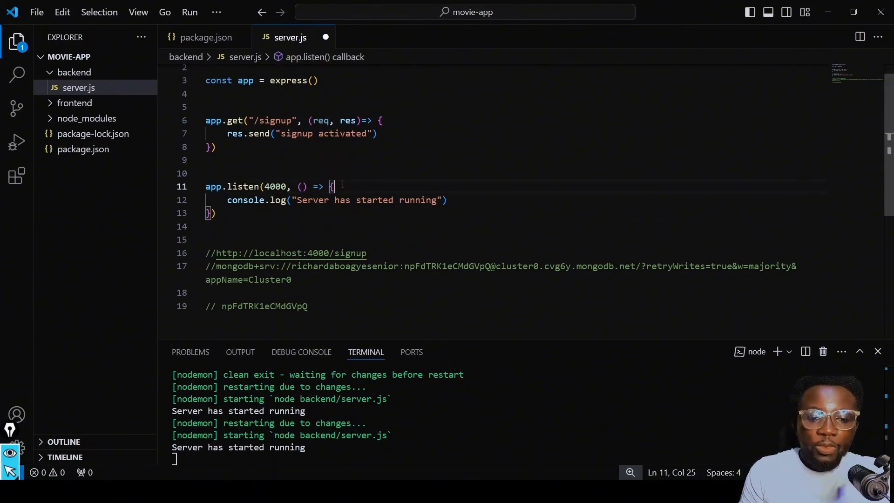
key("Return")
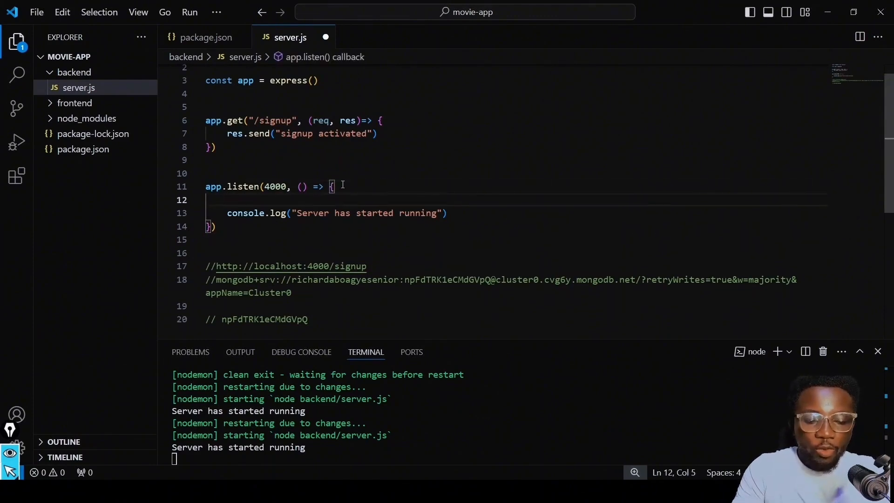